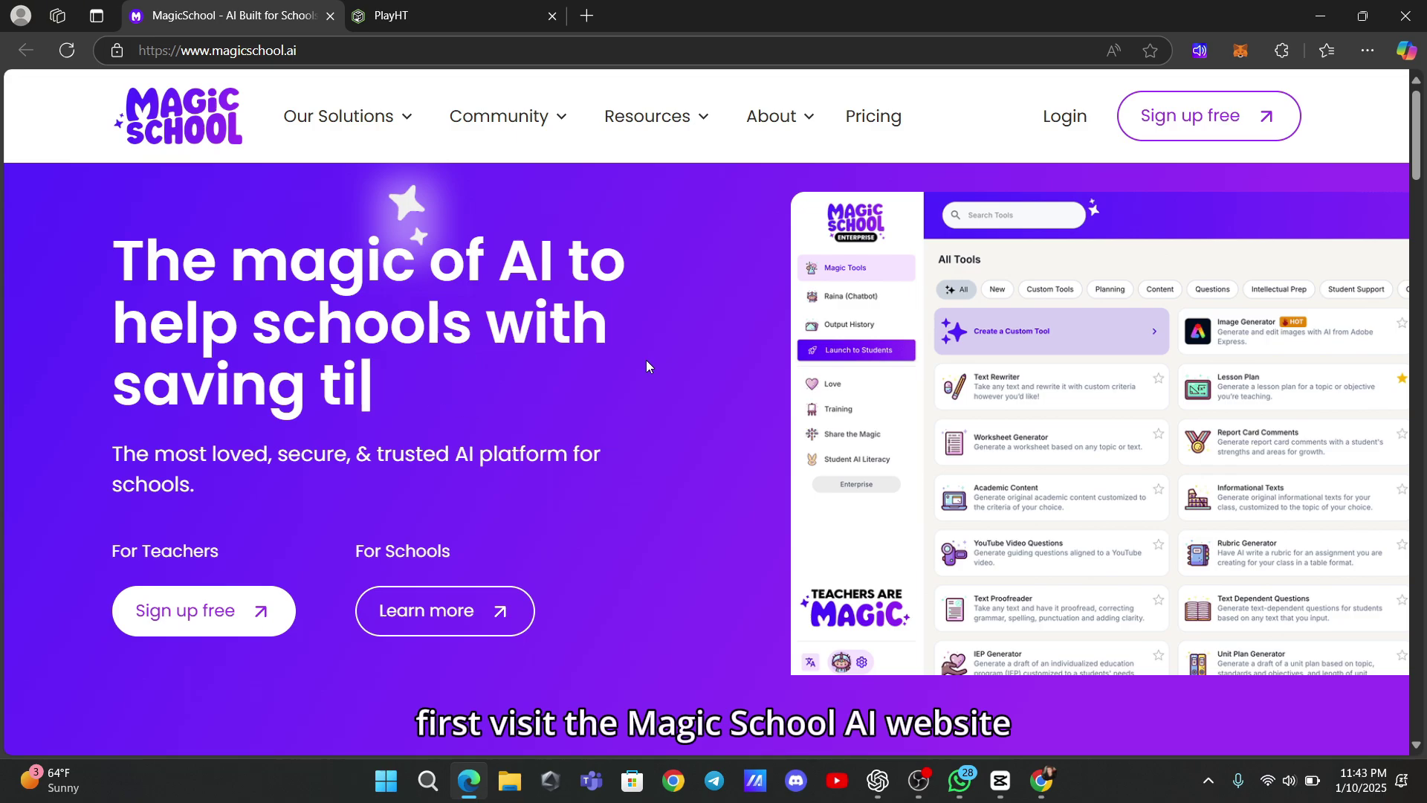
# Choose 'Sign up free' under For Teachers on the MagicSchool homepage.
pyautogui.click(217, 606)
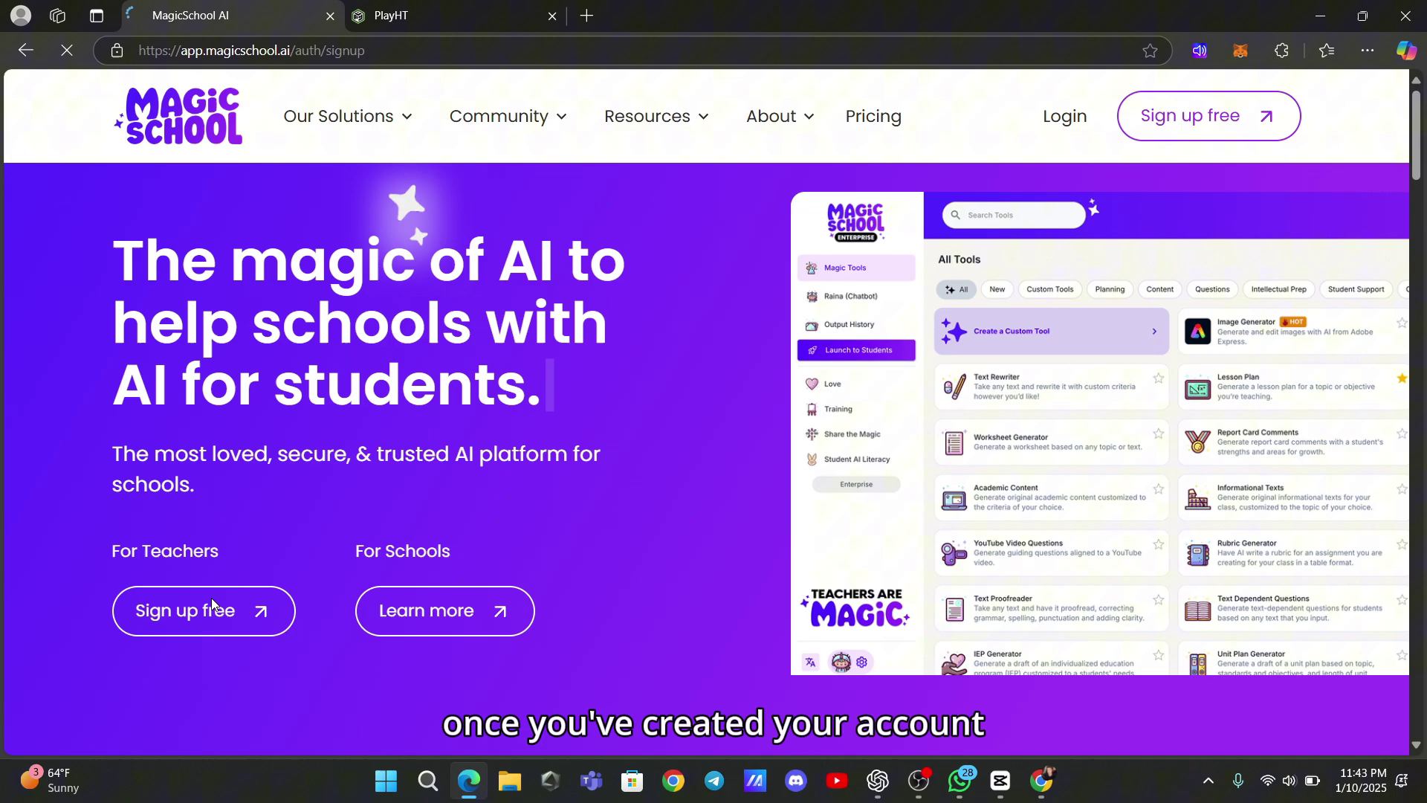
# Scroll up and down through the All Tools grid on the Magic Tools dashboard.
pyautogui.scroll(-4, 537, 593)
pyautogui.scroll(-1, 536, 588)
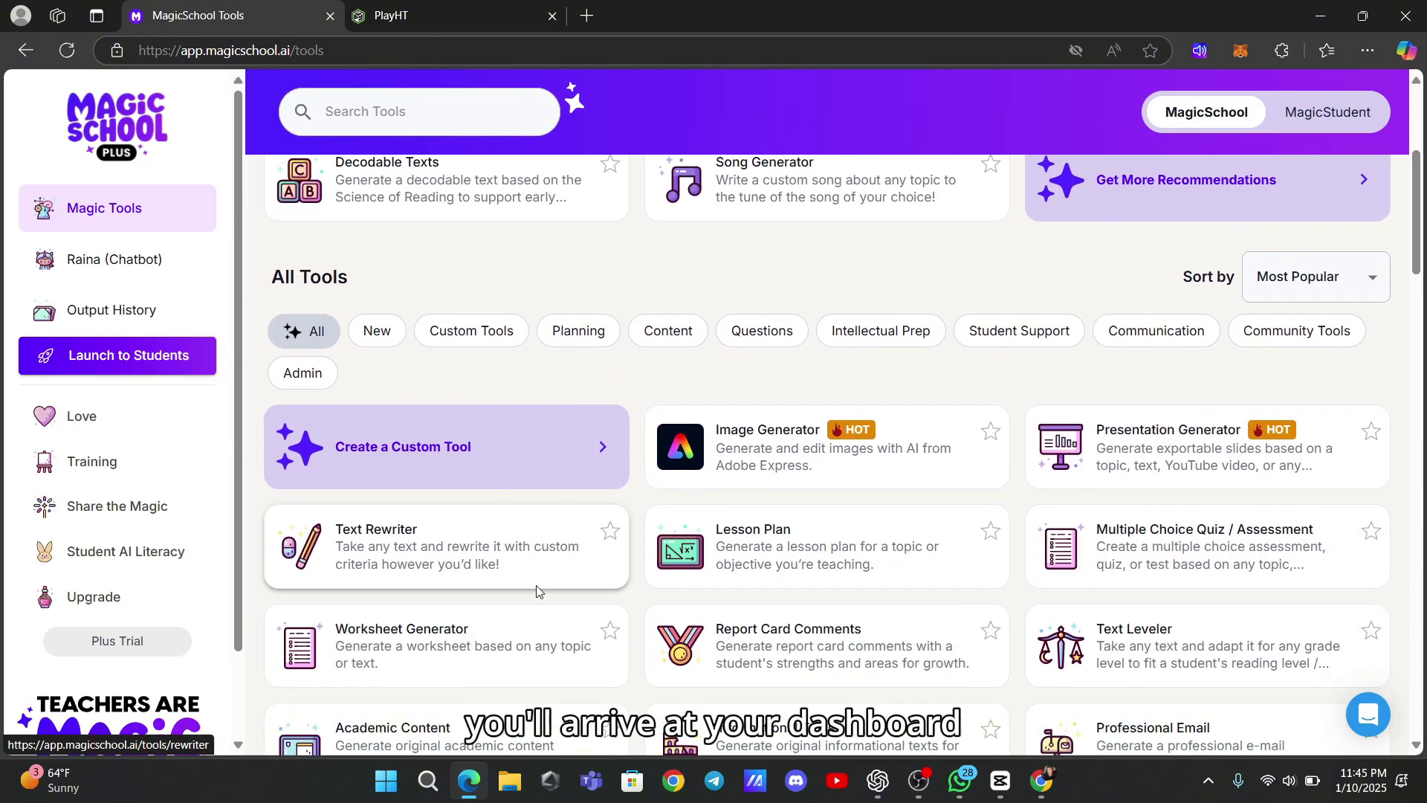
pyautogui.scroll(-1, 537, 587)
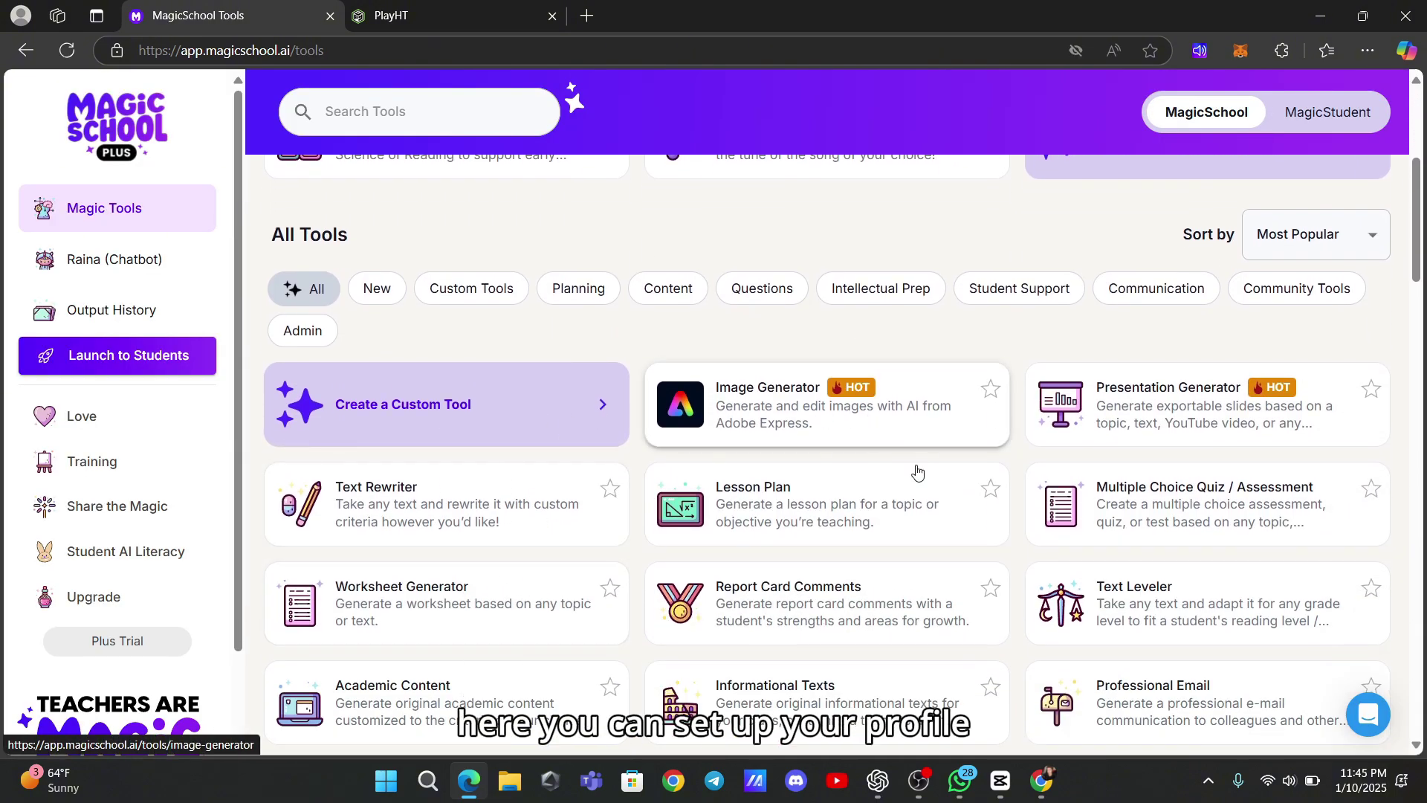
pyautogui.scroll(-2, 789, 699)
pyautogui.scroll(-1, 789, 699)
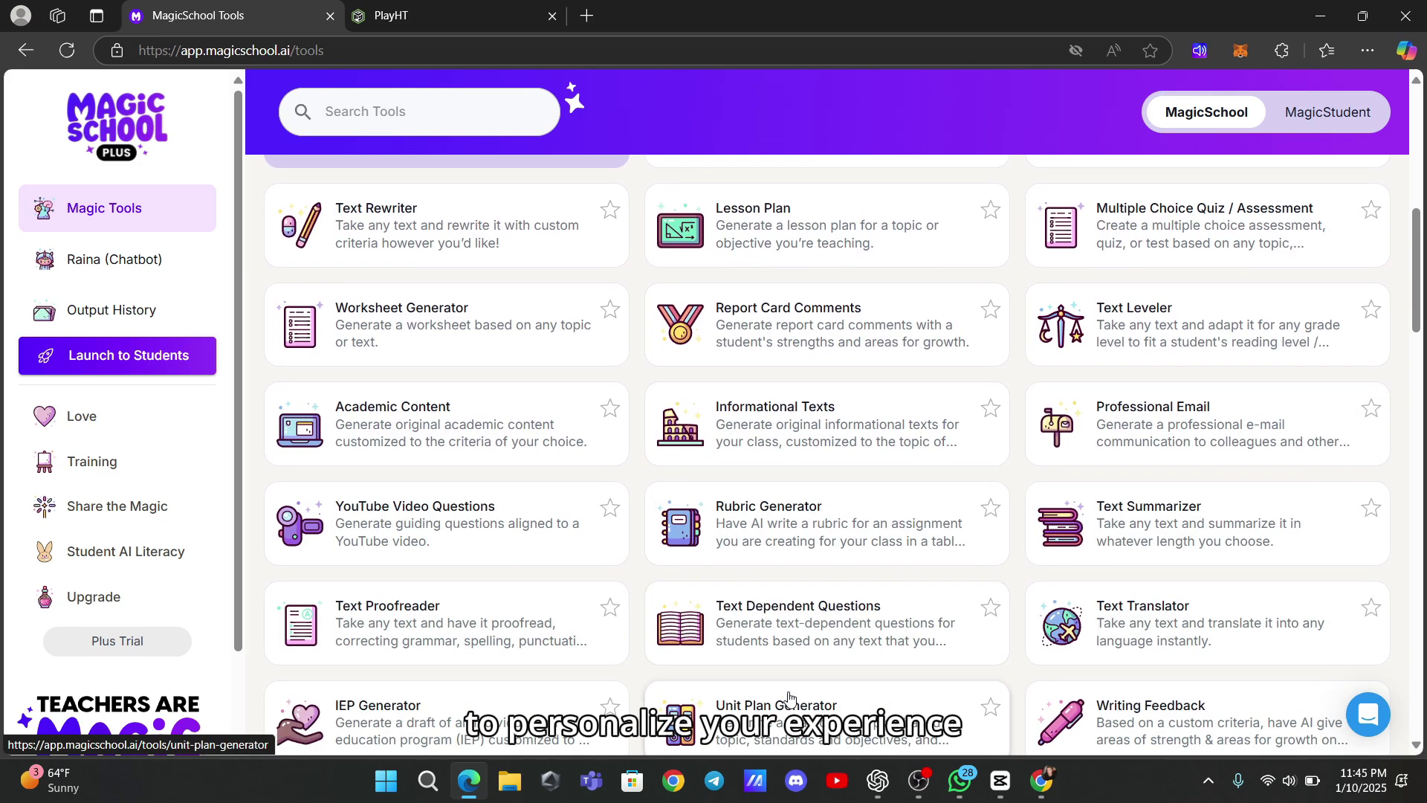
pyautogui.scroll(-2, 759, 550)
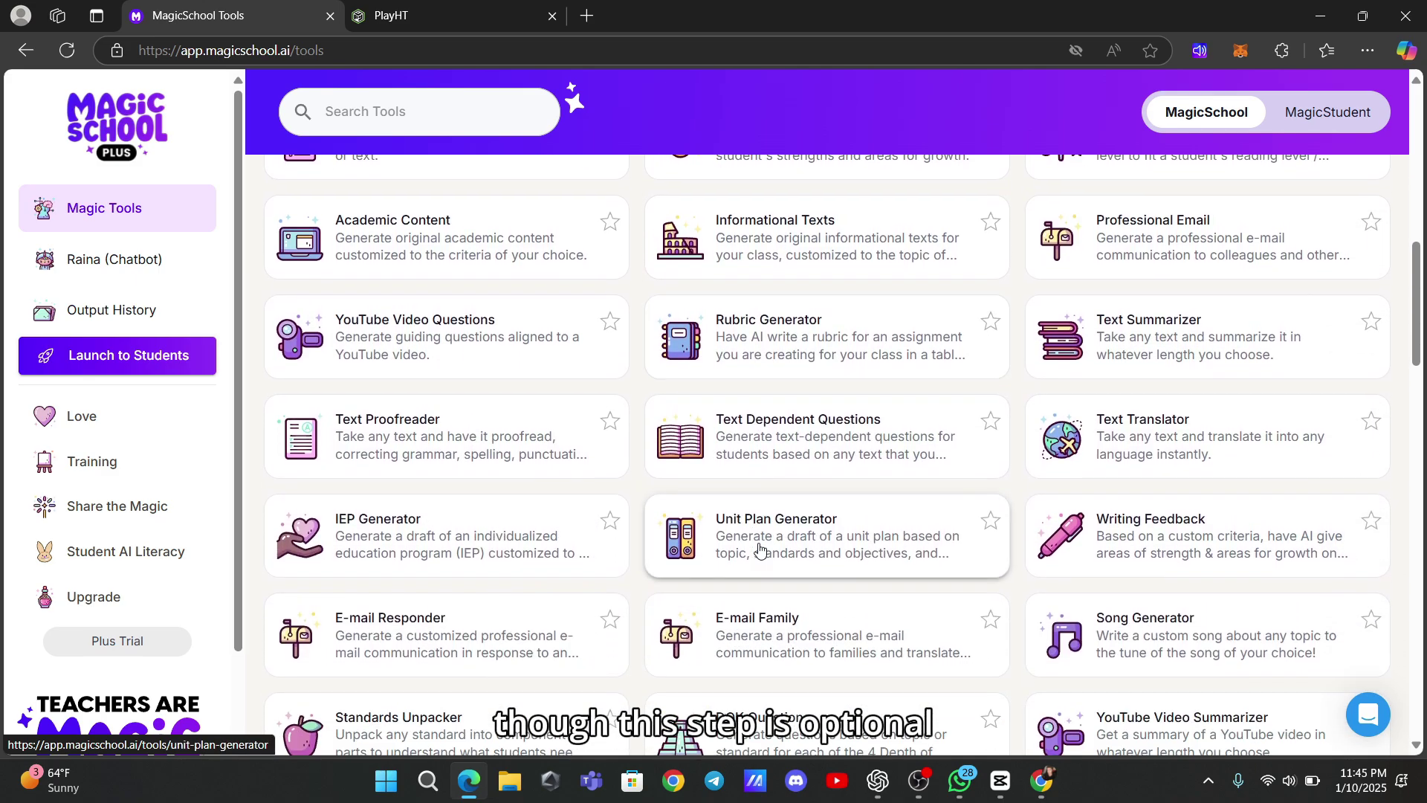
pyautogui.scroll(-1, 759, 550)
pyautogui.scroll(1, 760, 550)
pyautogui.scroll(3, 759, 550)
pyautogui.scroll(2, 760, 550)
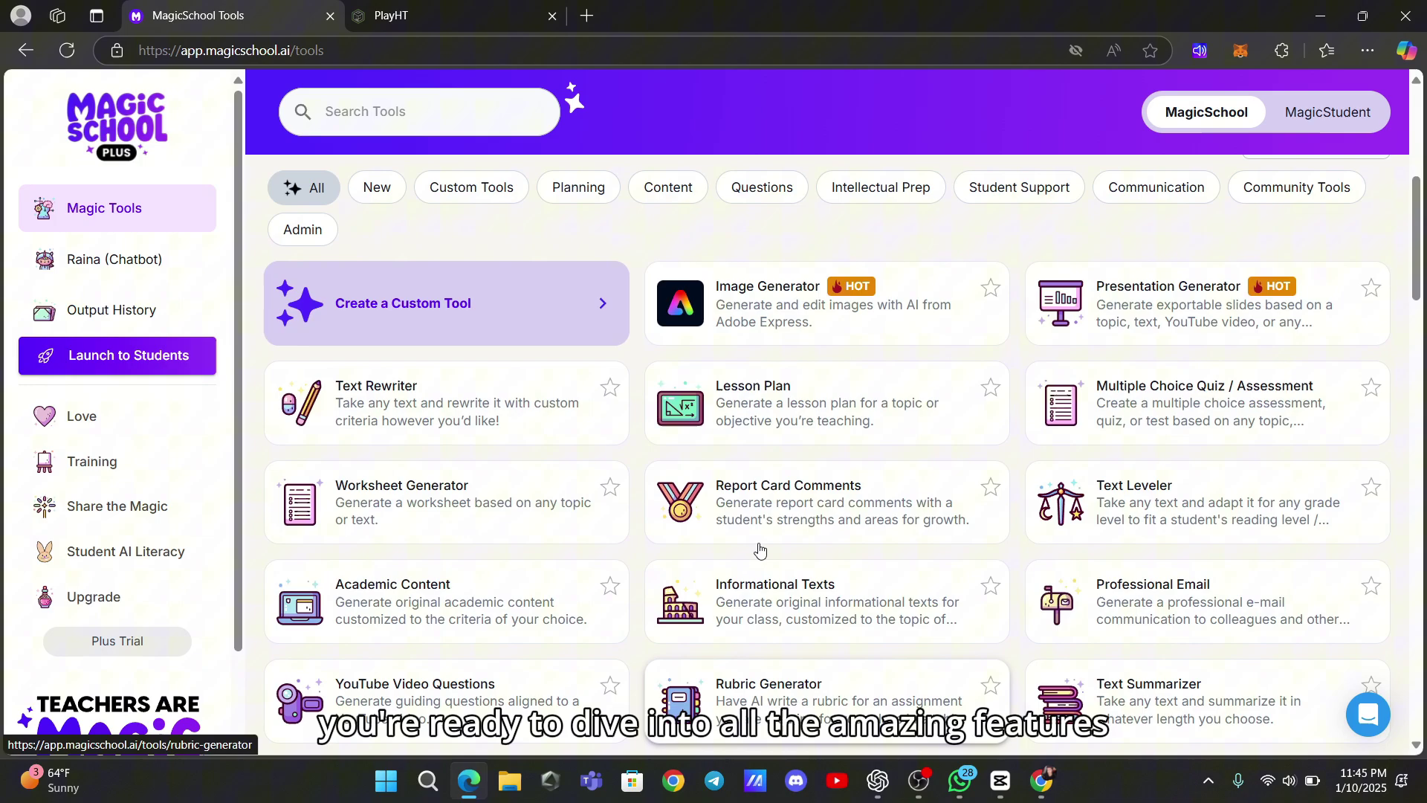
pyautogui.scroll(2, 759, 550)
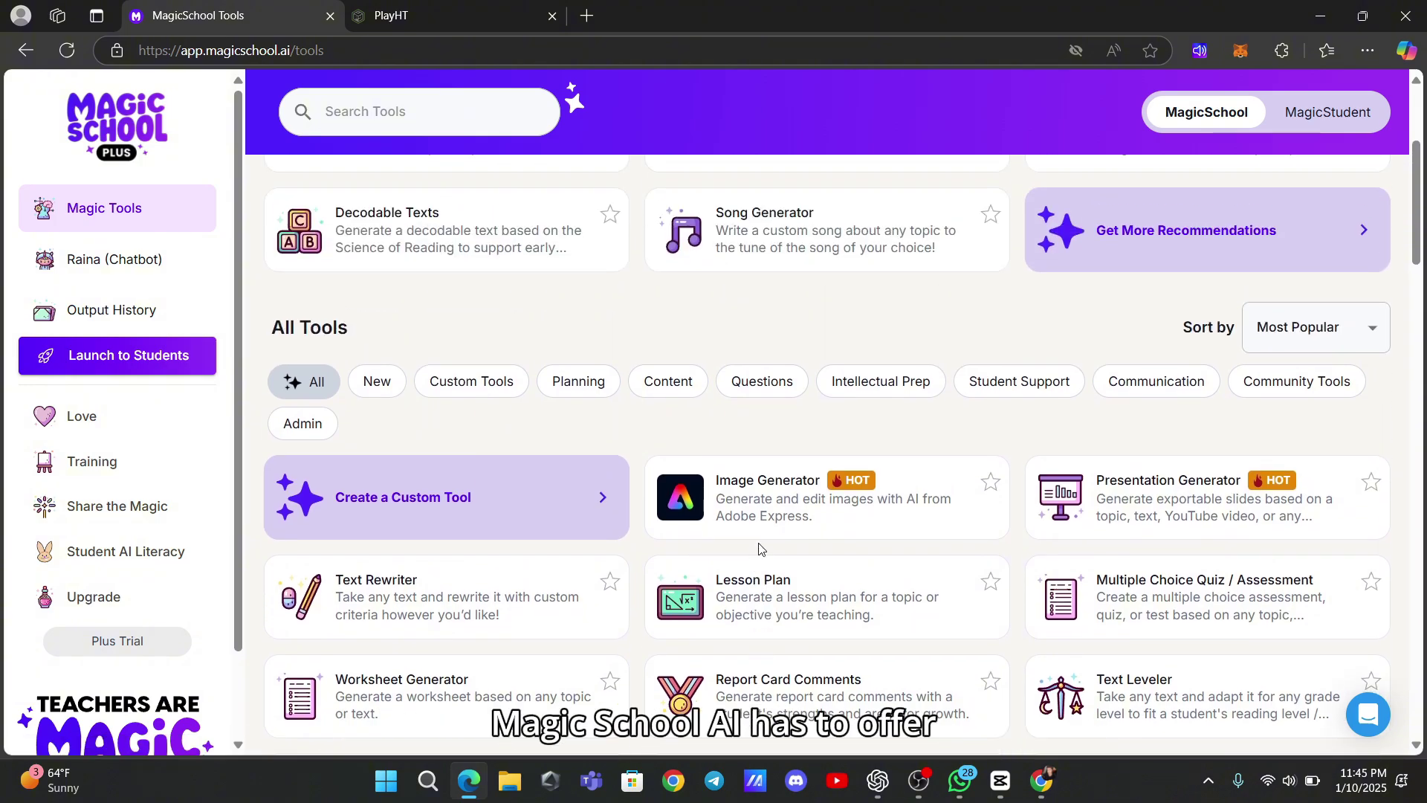
pyautogui.scroll(3, 760, 550)
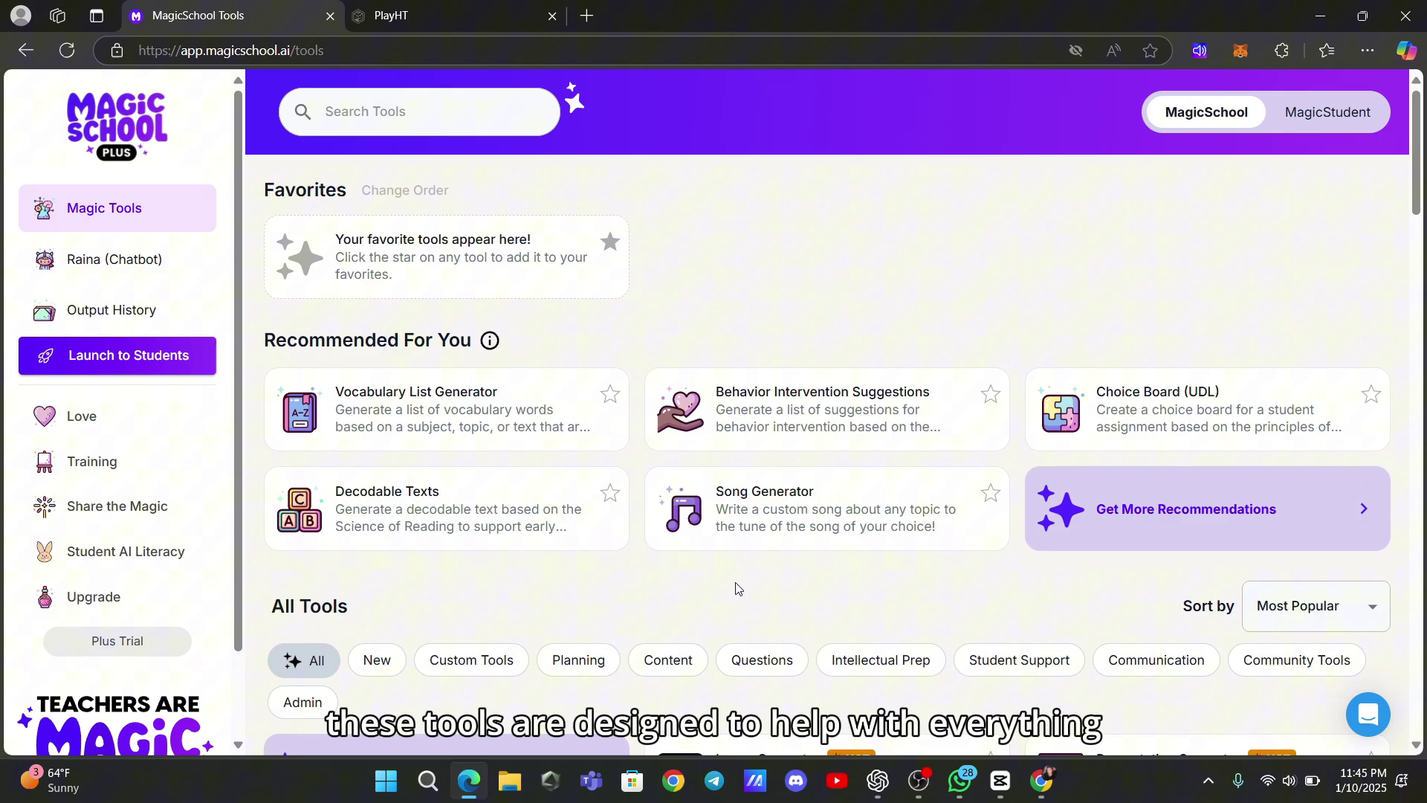
pyautogui.scroll(-5, 735, 588)
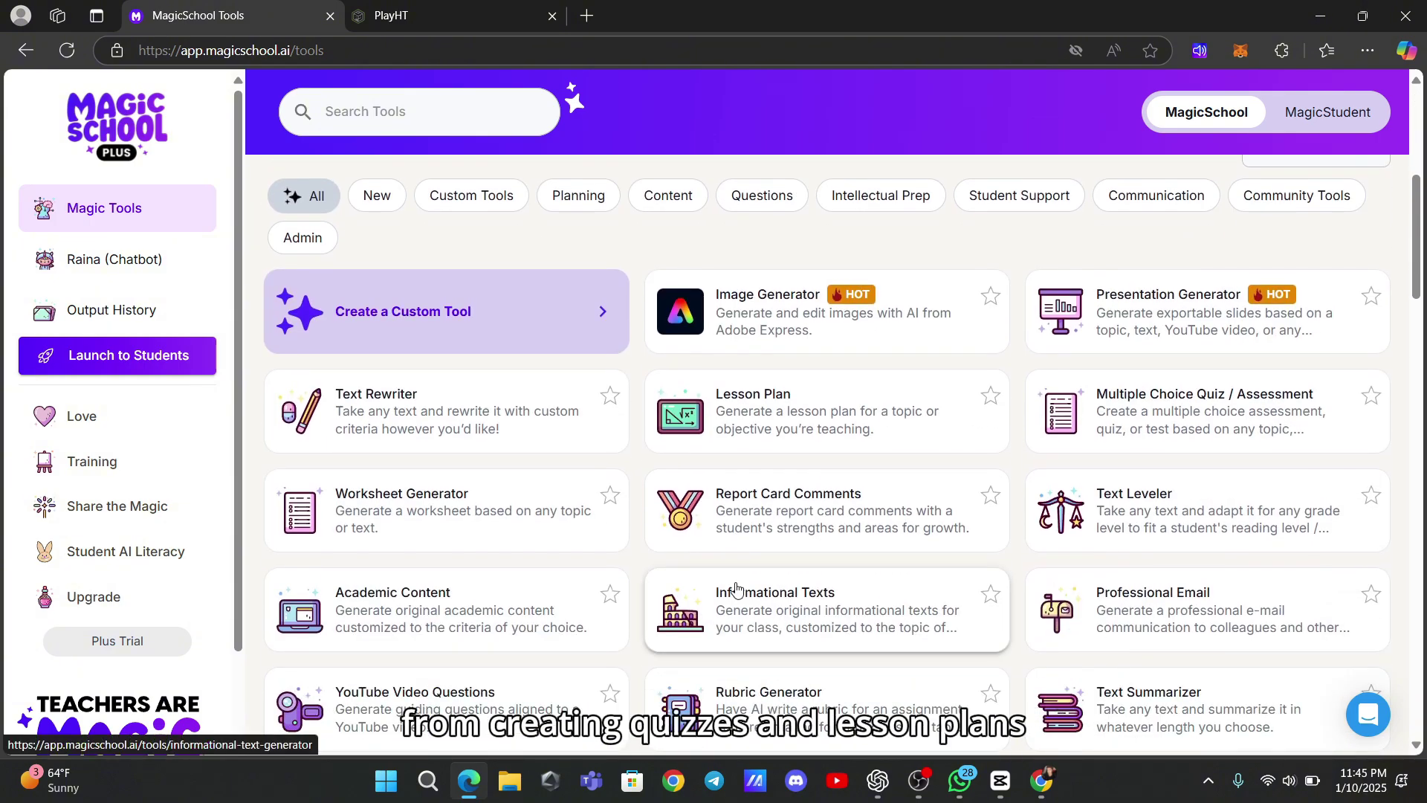
pyautogui.scroll(-4, 736, 589)
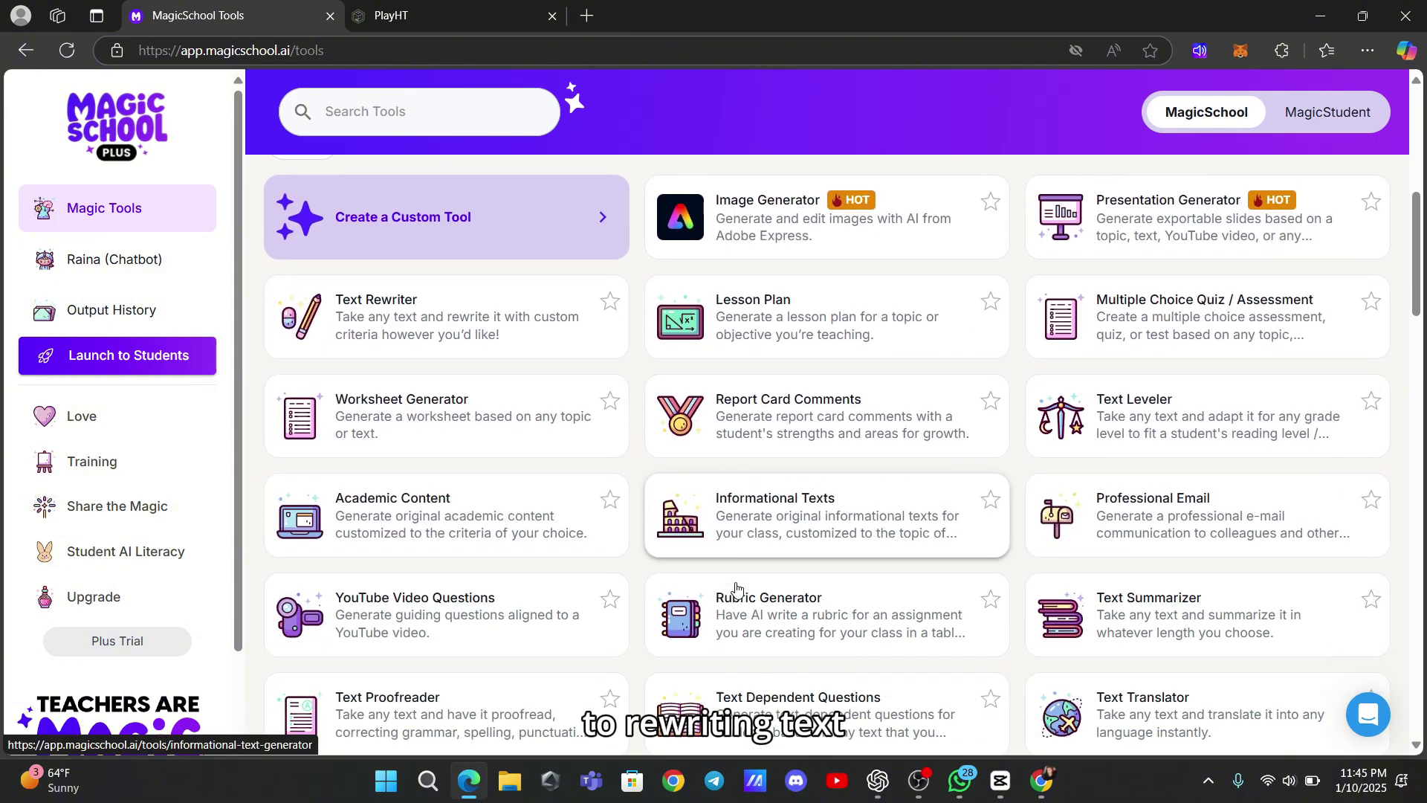
pyautogui.scroll(-2, 735, 589)
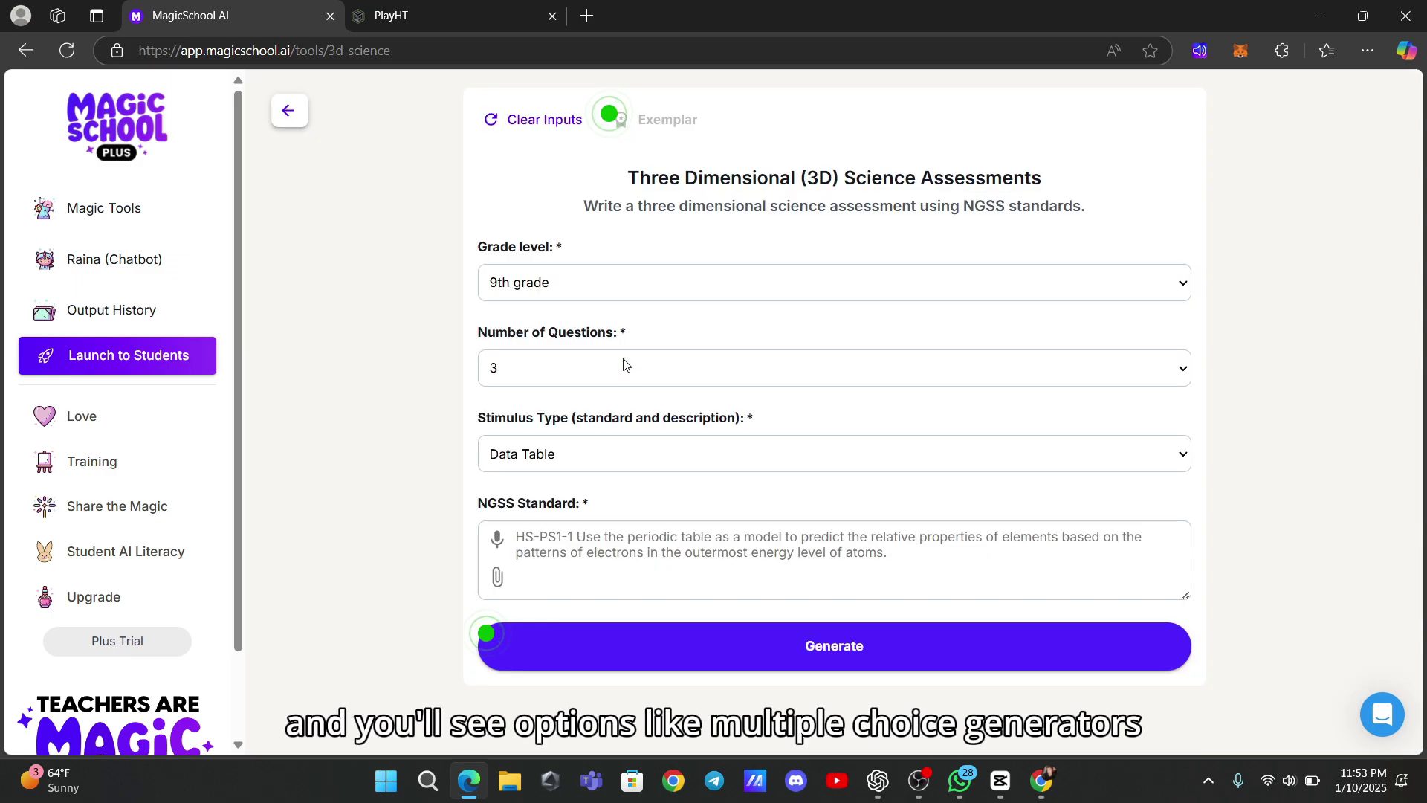
# Check the grade level choices, then go back to the Magic Tools list and scroll to All Tools.
pyautogui.click(564, 290)
pyautogui.hotkey('alt', 'Left')
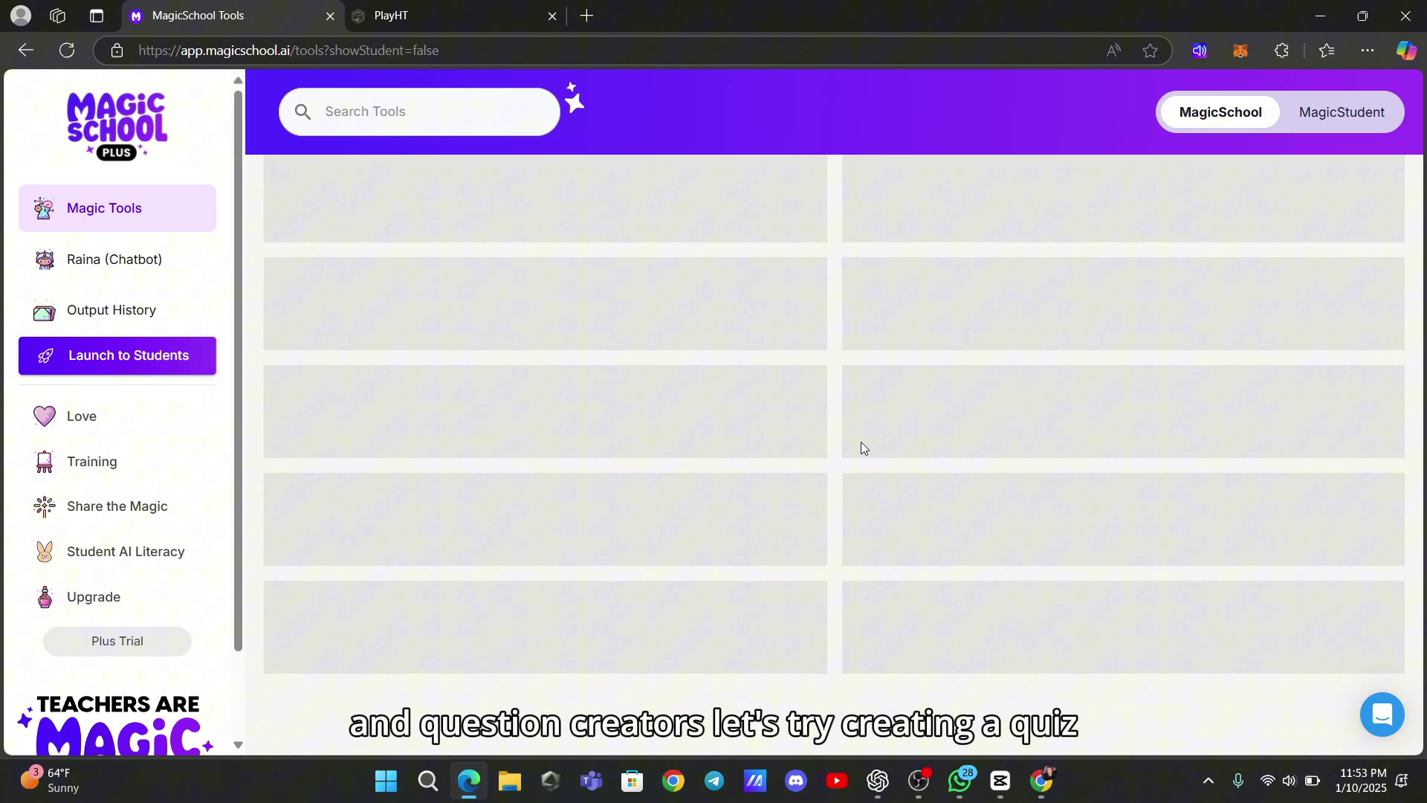
pyautogui.scroll(-5, 1030, 474)
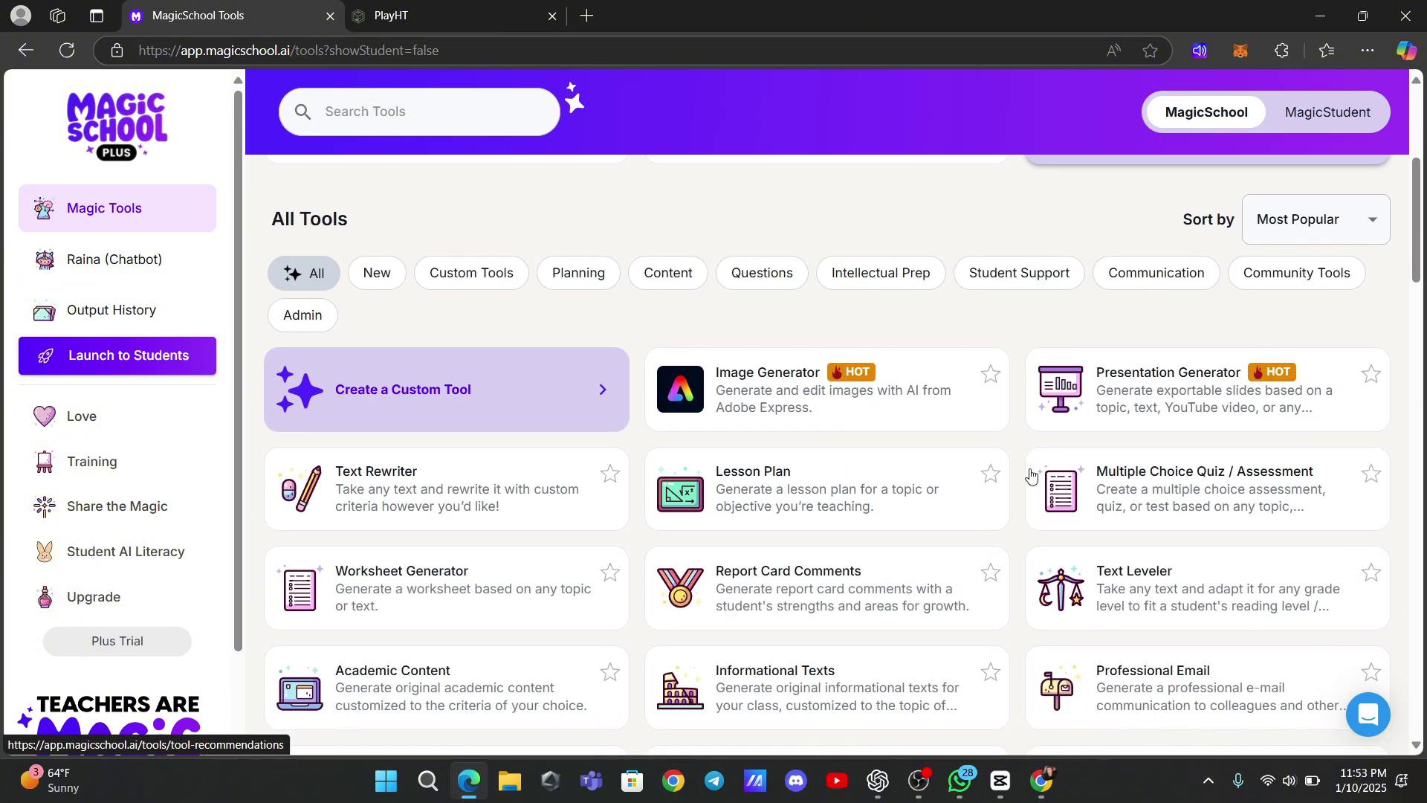
# Generate a Multiple Choice Quiz on the topic 'the basics of photosynthesis'.
pyautogui.click(1108, 475)
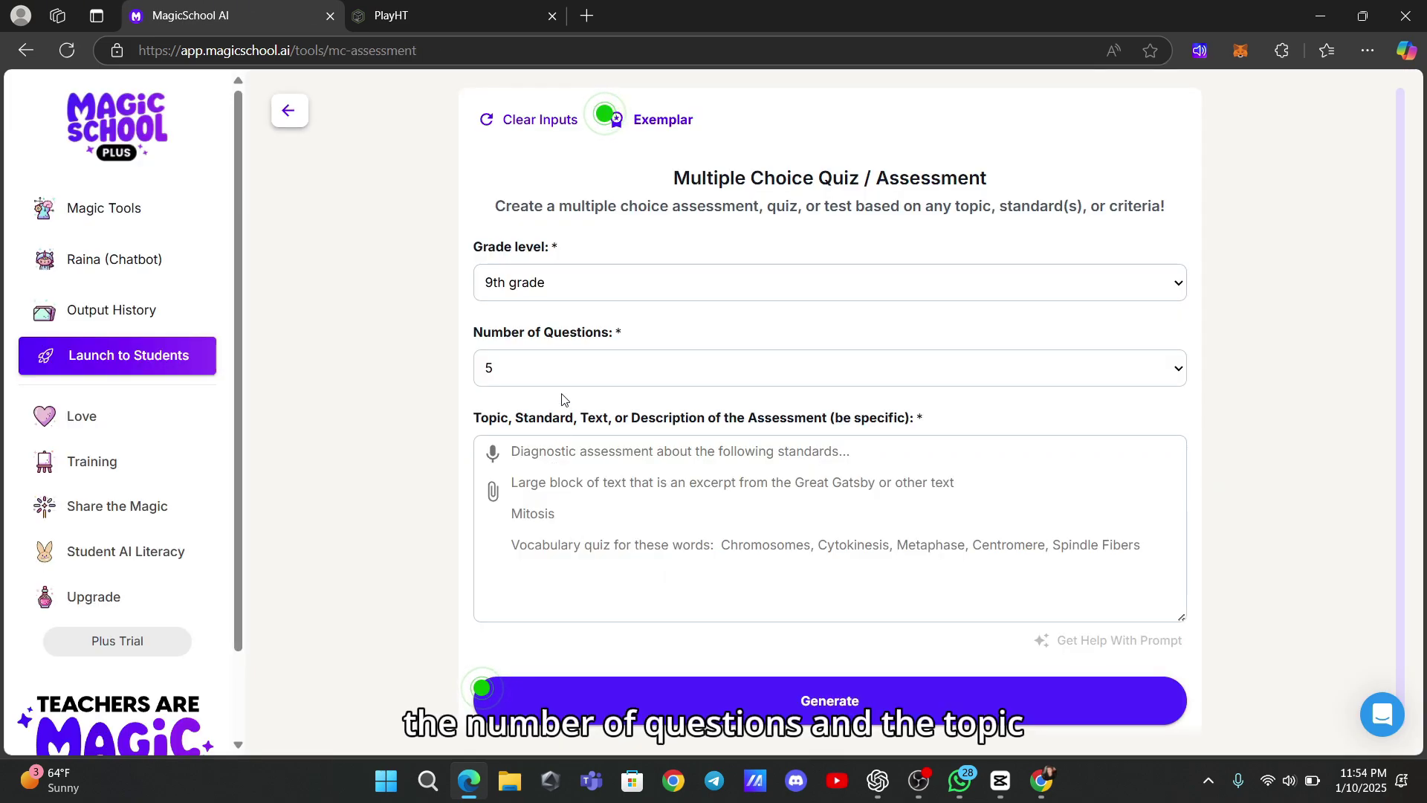
pyautogui.click(613, 455)
pyautogui.write('the basics of photosynthesis')
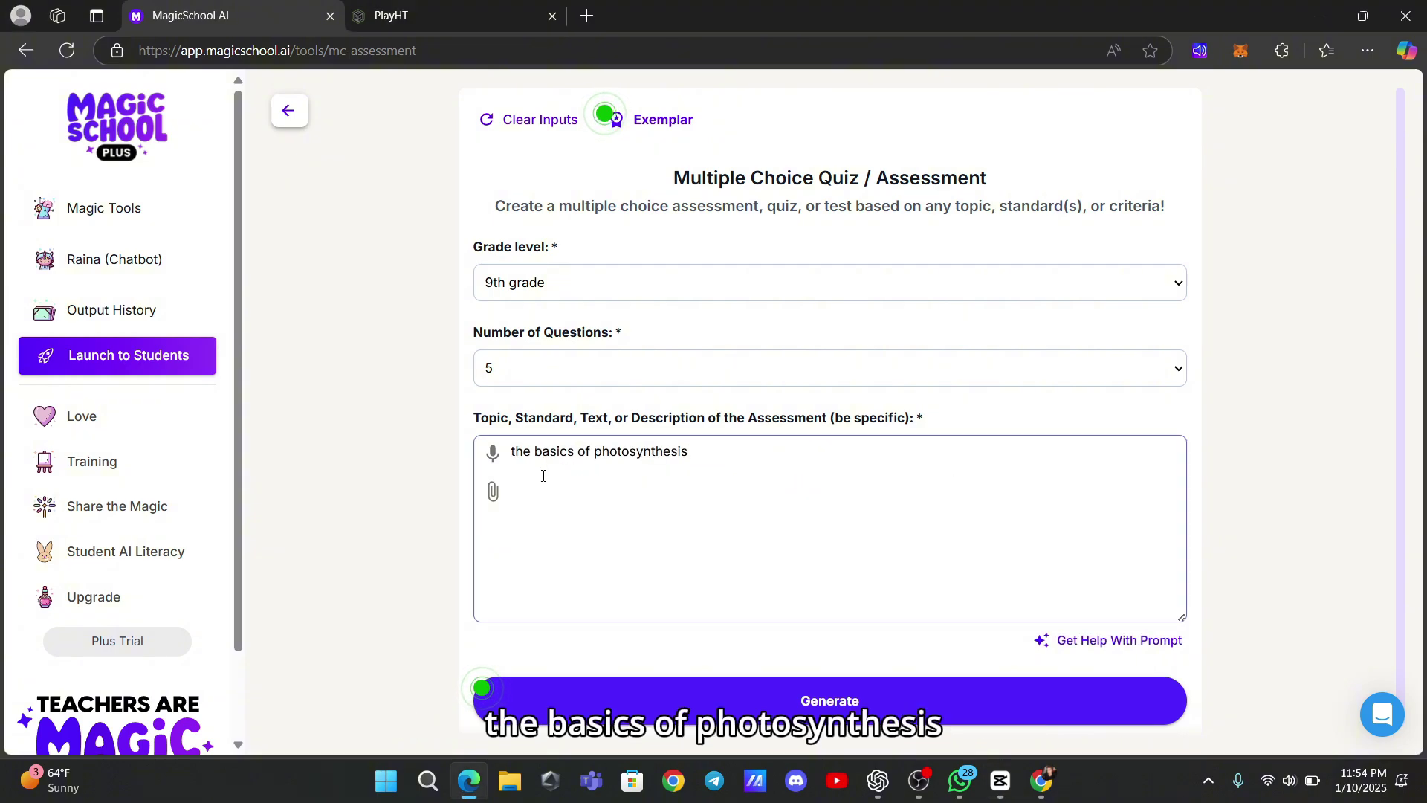
pyautogui.click(669, 699)
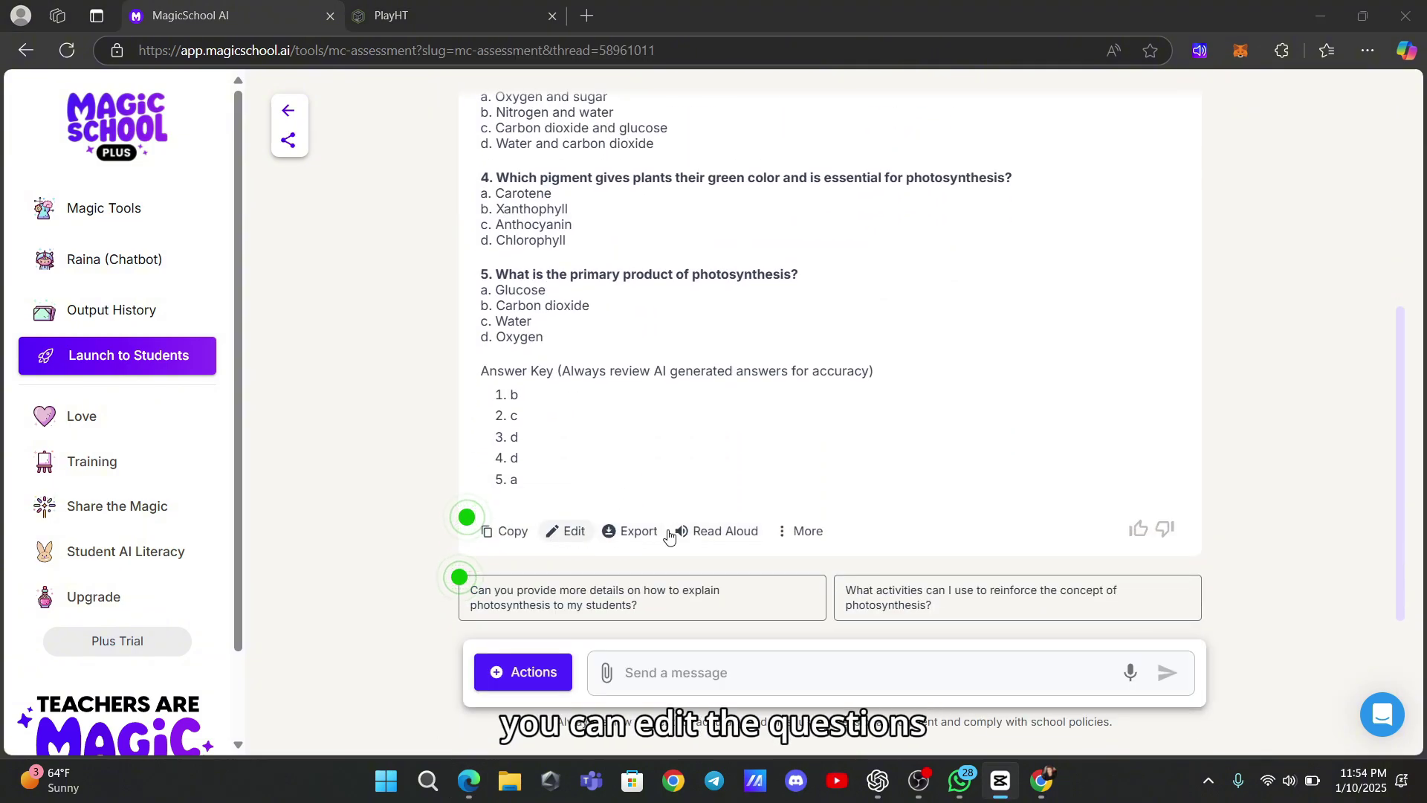
pyautogui.scroll(1, 732, 399)
pyautogui.scroll(2, 732, 399)
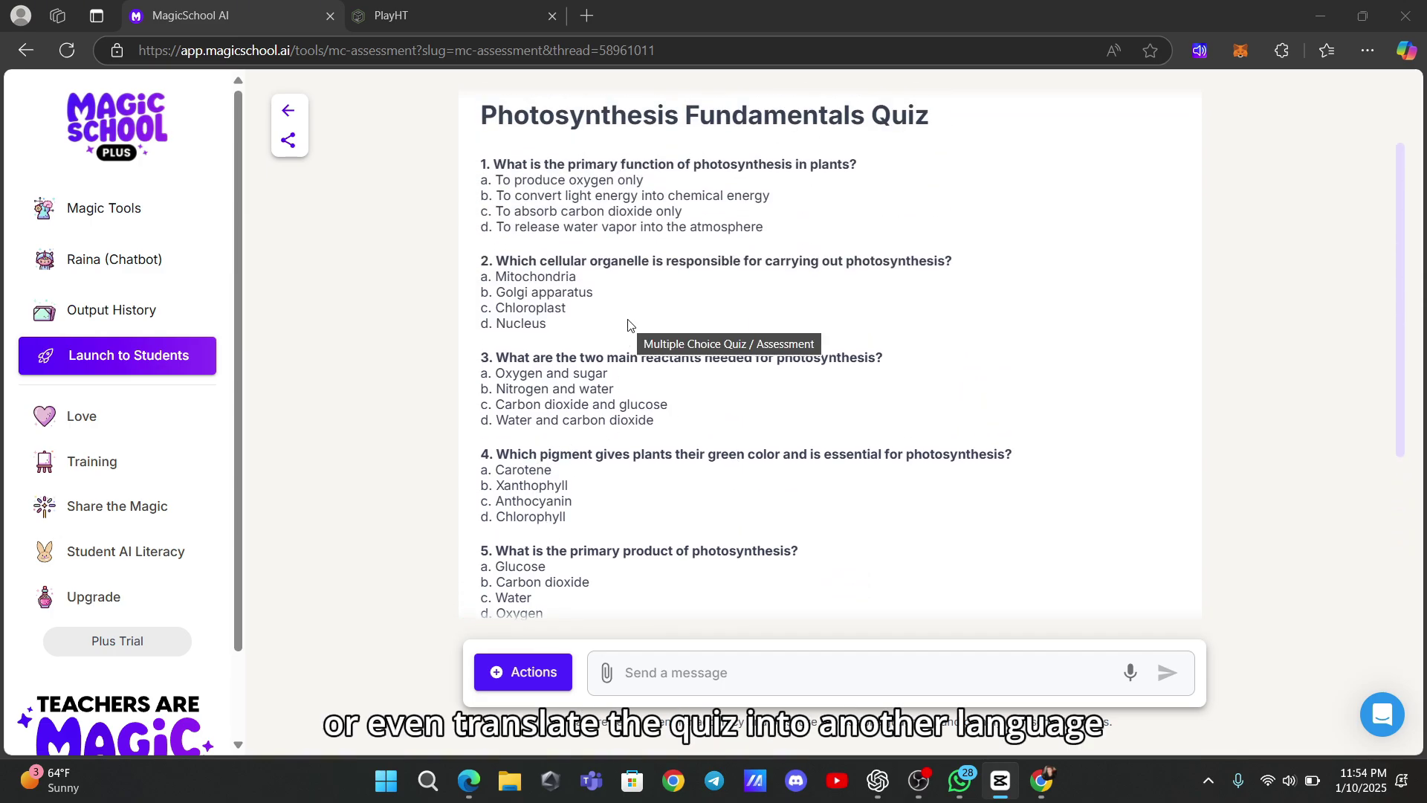
pyautogui.scroll(1, 628, 325)
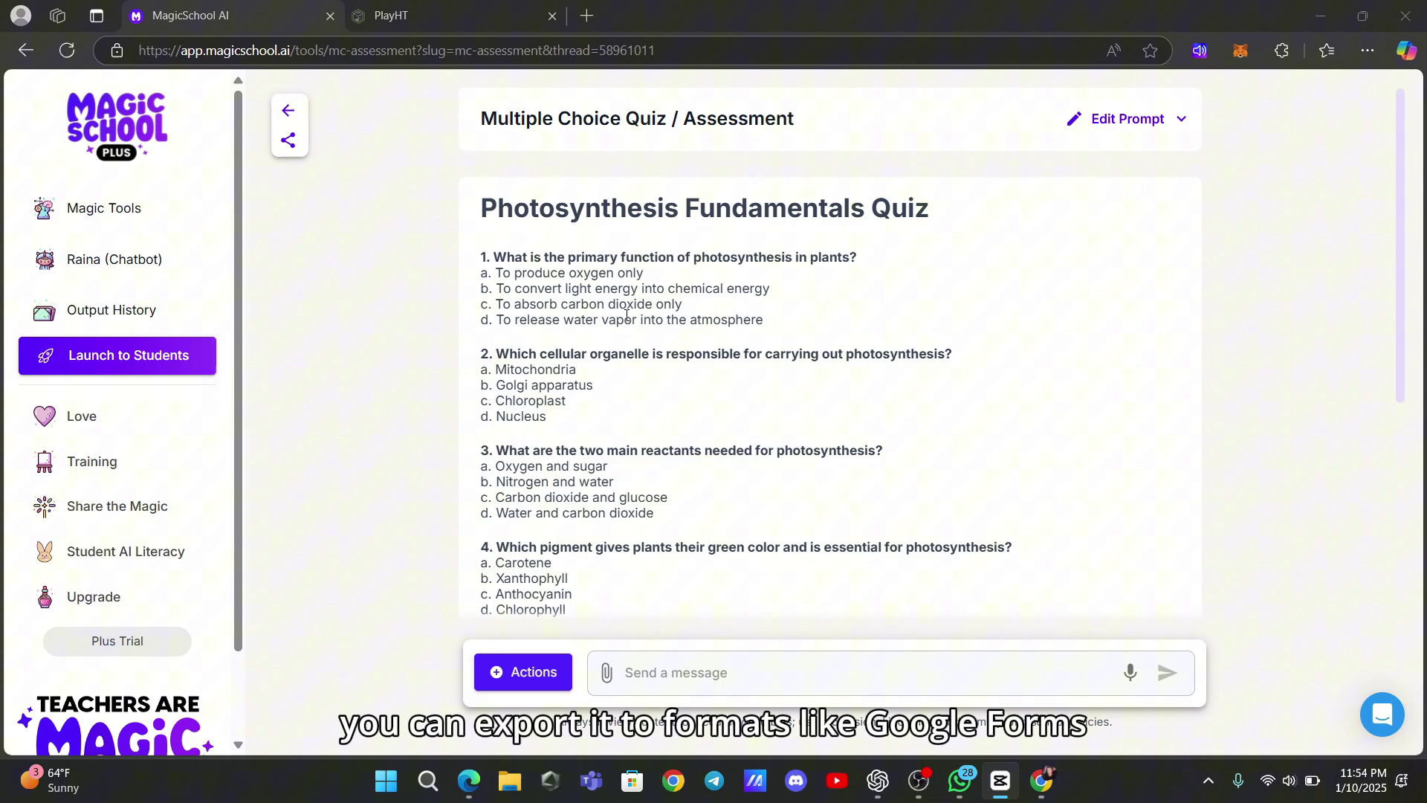
pyautogui.scroll(-4, 637, 535)
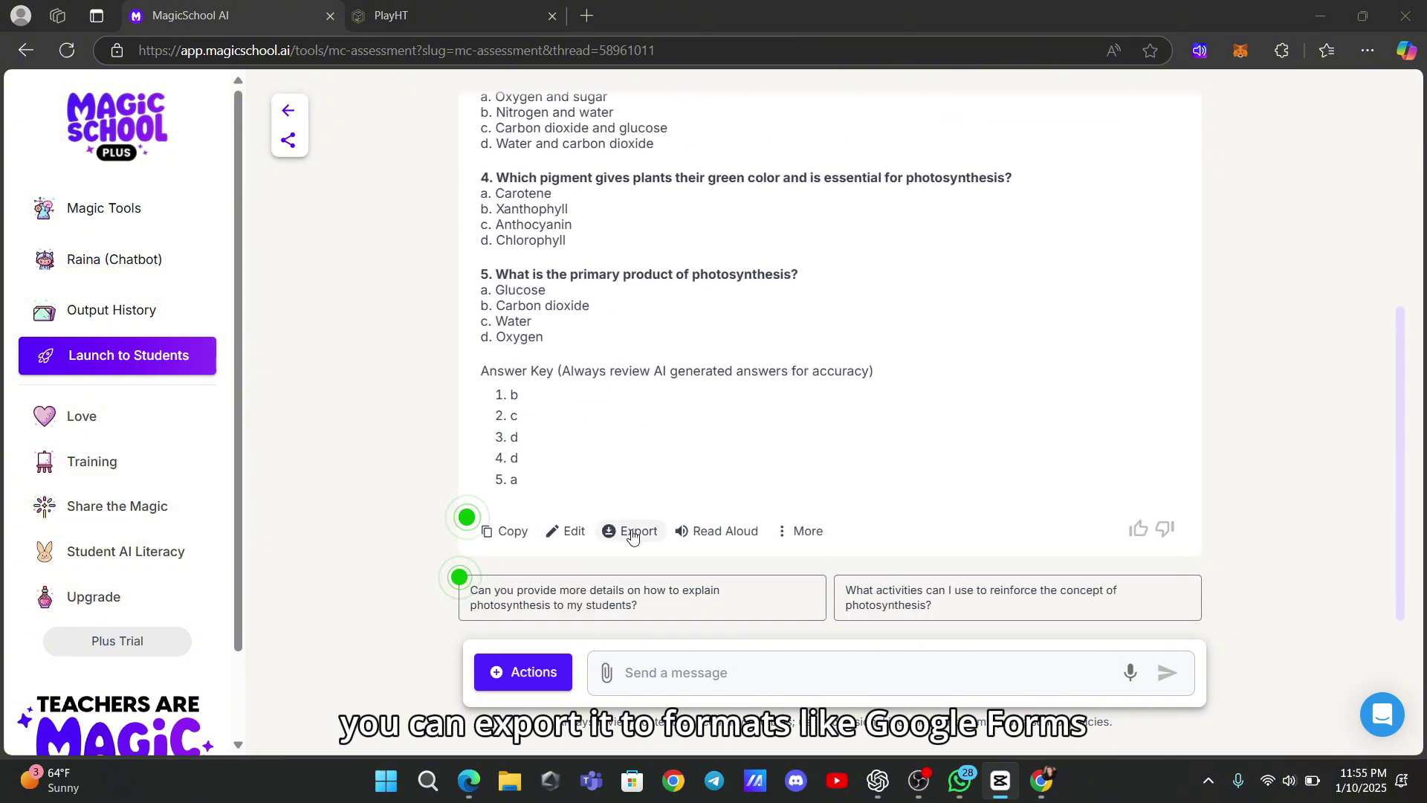
pyautogui.click(632, 532)
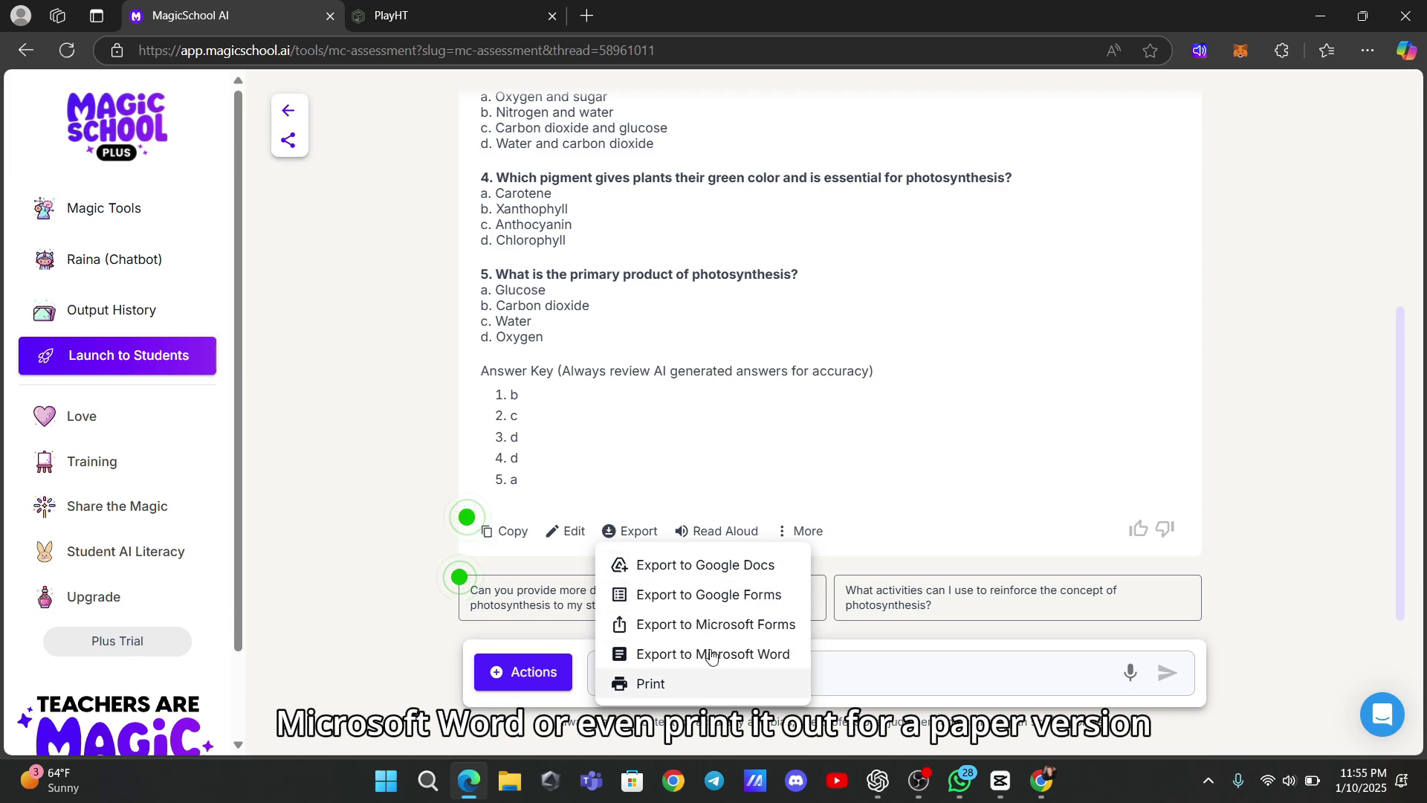
pyautogui.click(723, 474)
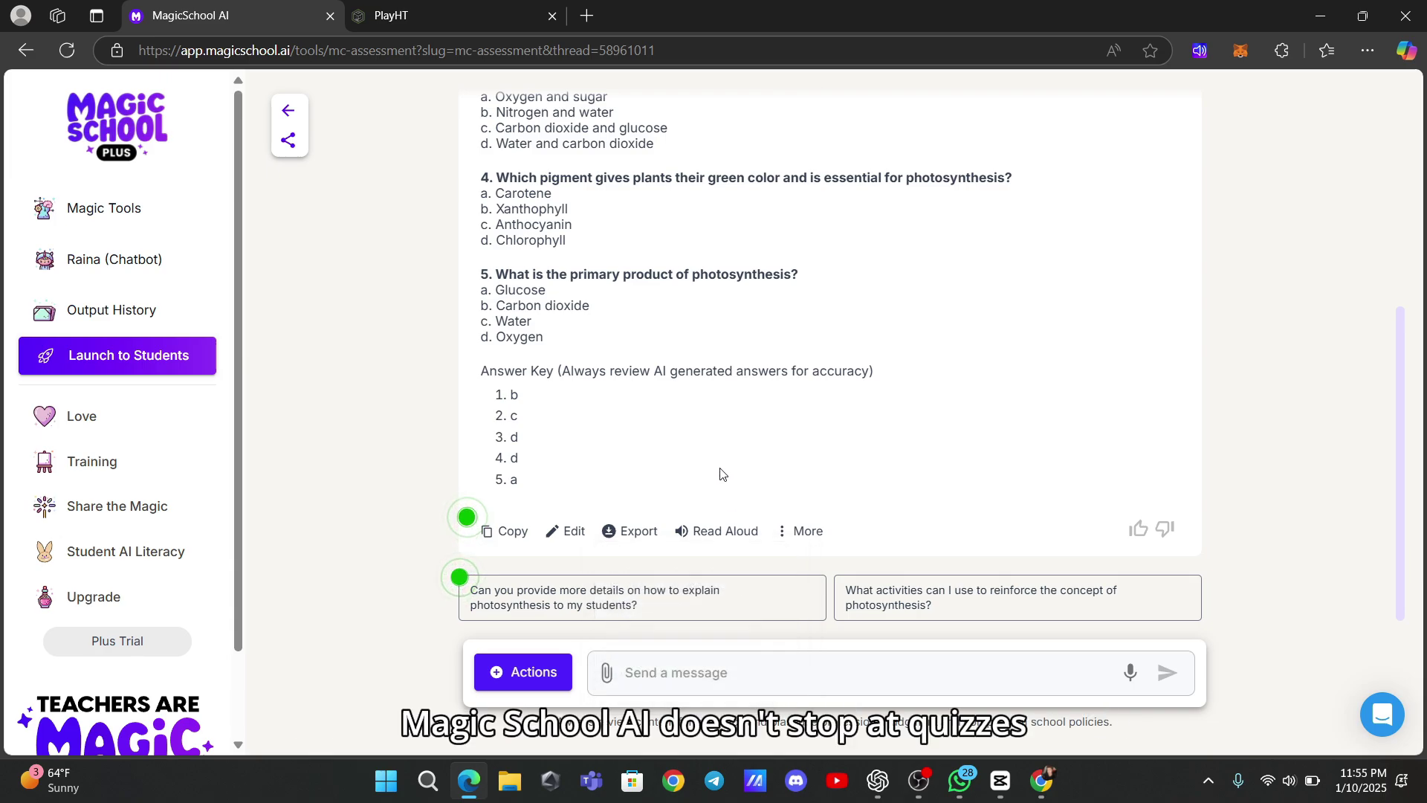
# Search the tool catalogue for 'you' and open the YouTube Video Questions tool.
pyautogui.click(288, 111)
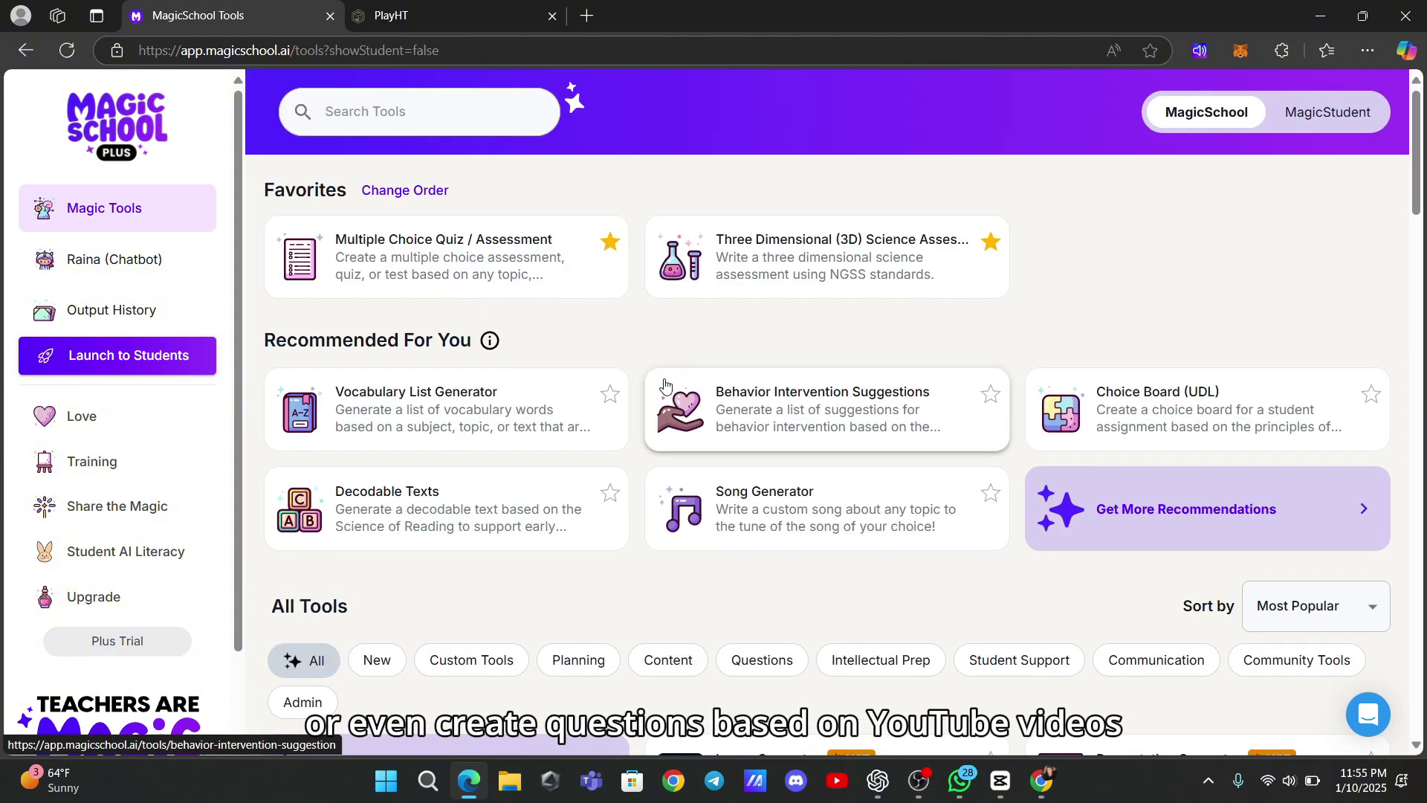
pyautogui.scroll(-3, 663, 410)
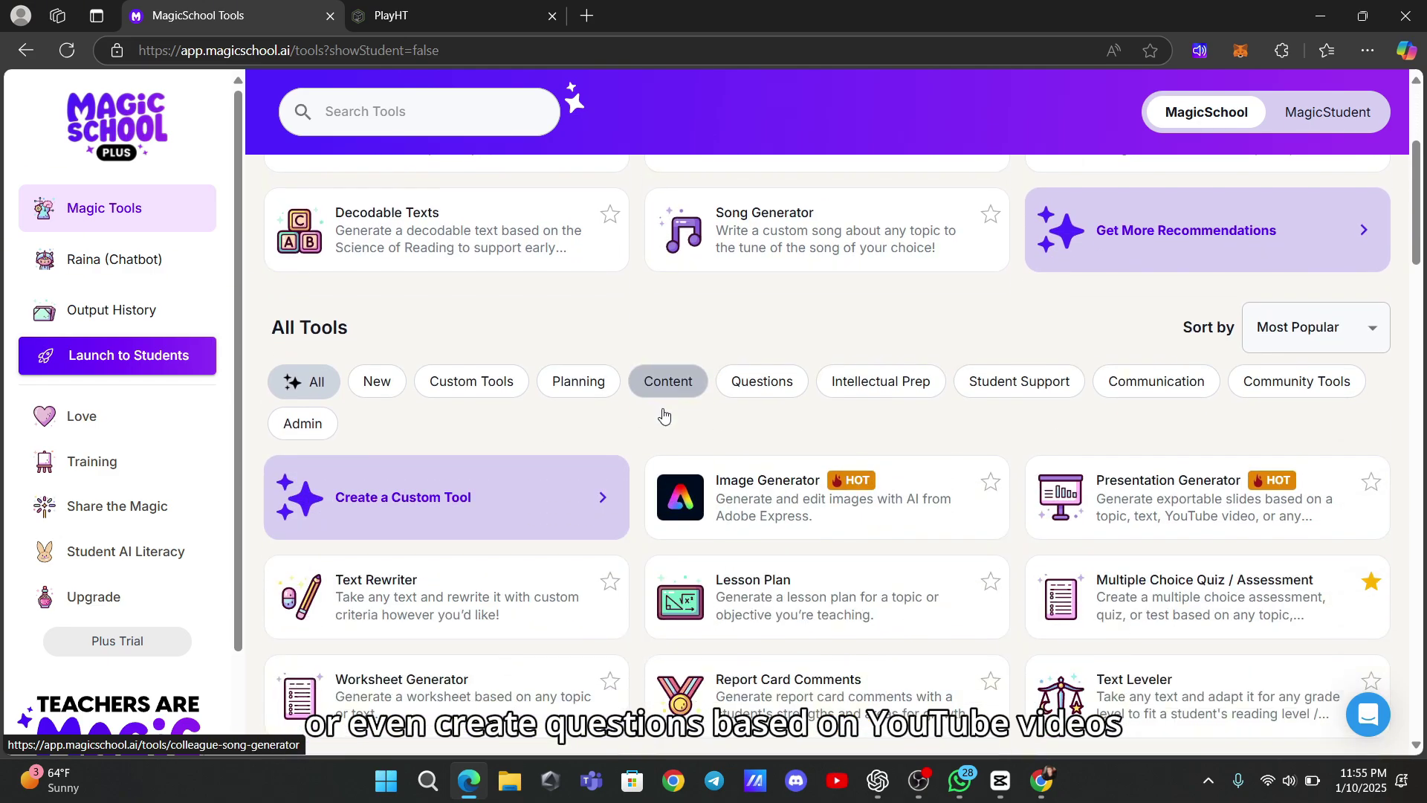
pyautogui.write('you')
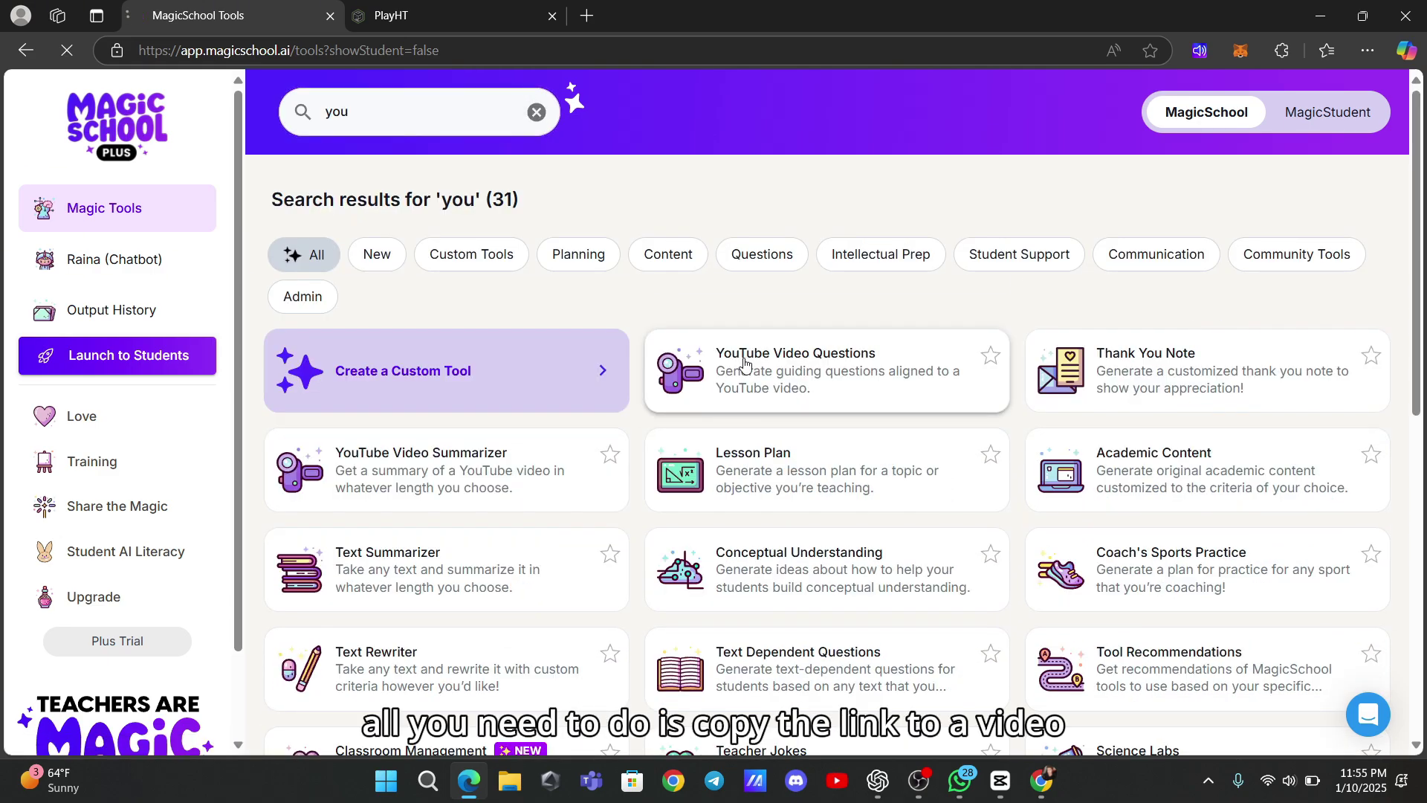
pyautogui.click(786, 370)
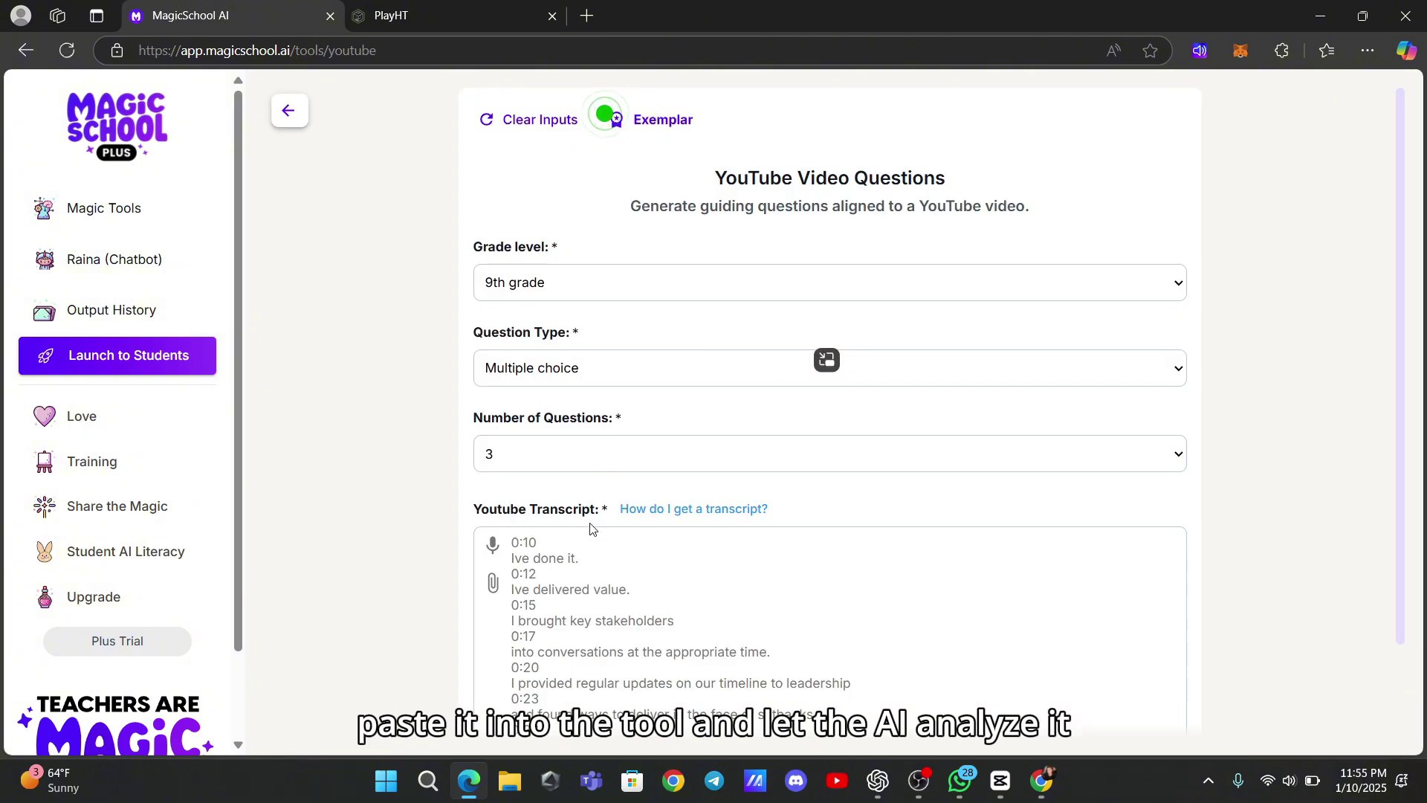
pyautogui.scroll(-1, 589, 518)
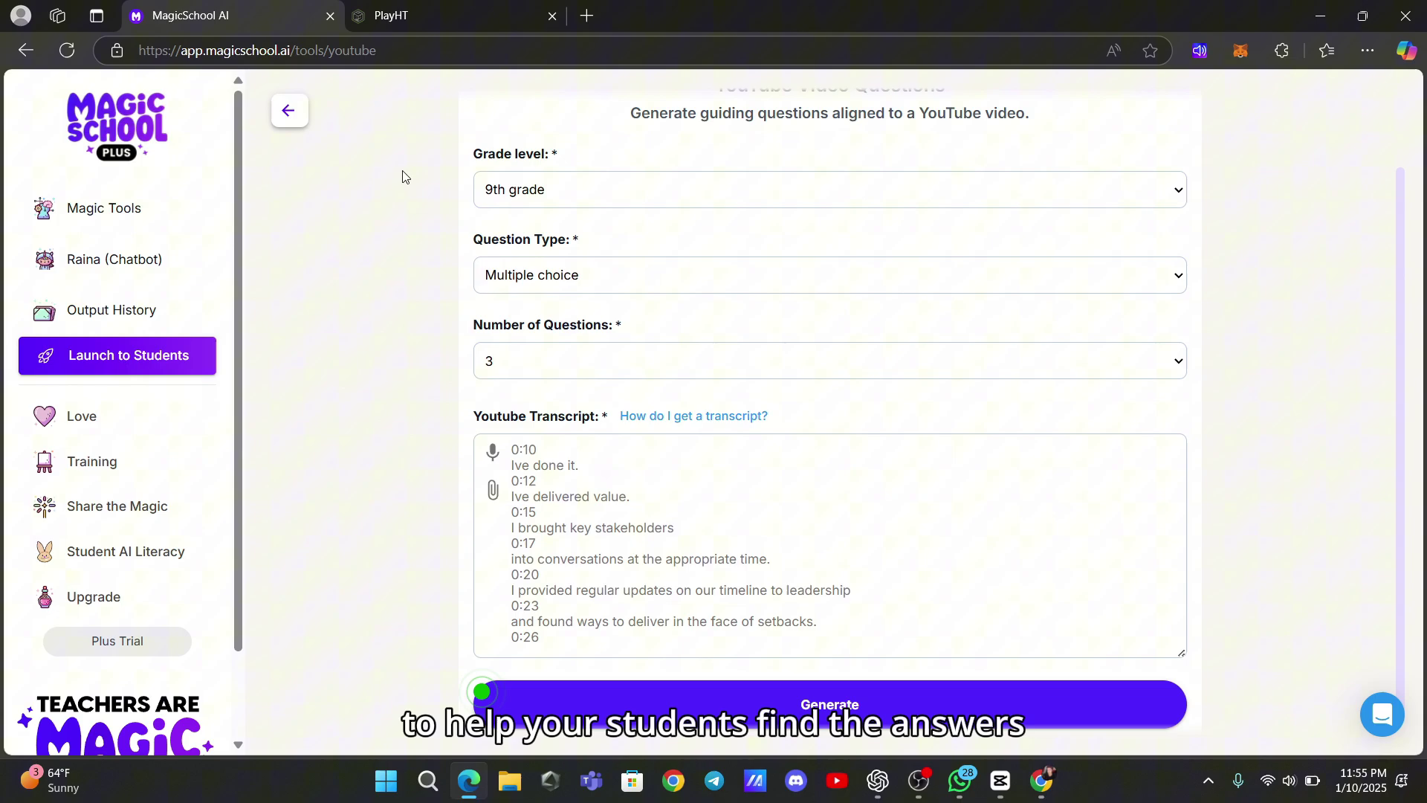
# Ask Raina 'how can I make history lessons more interactive'.
pyautogui.click(93, 268)
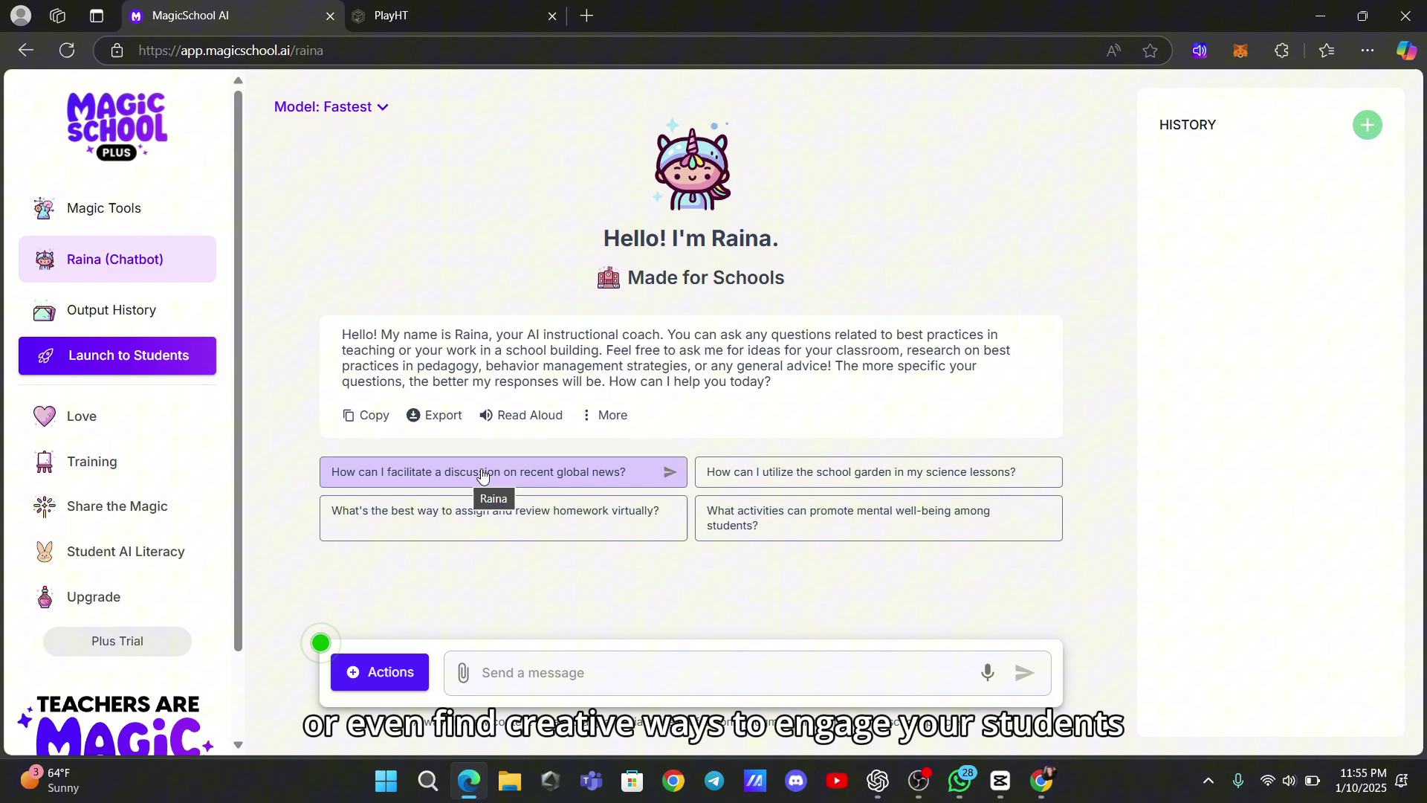
pyautogui.click(508, 661)
pyautogui.write('how can I make history lessons more interactive')
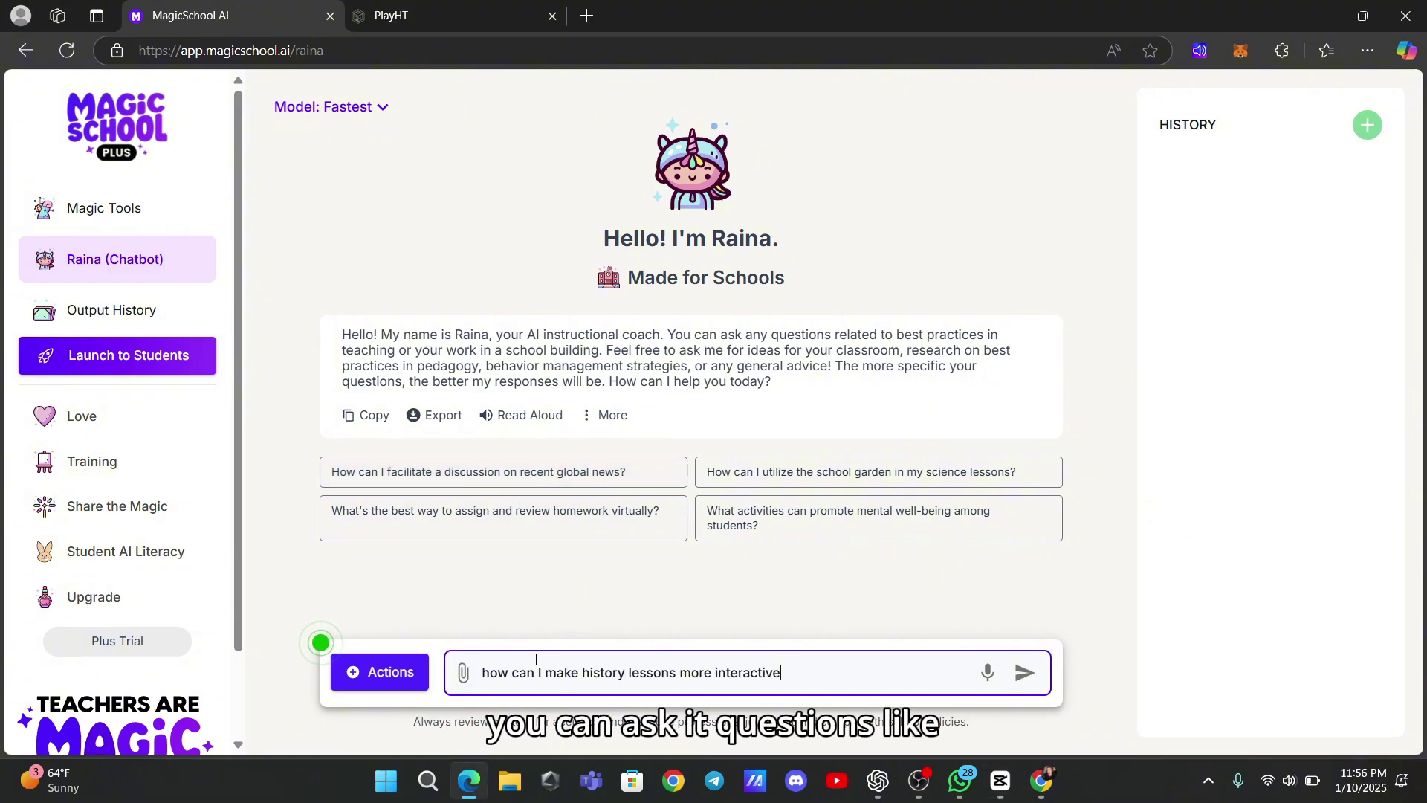
pyautogui.press('Return')
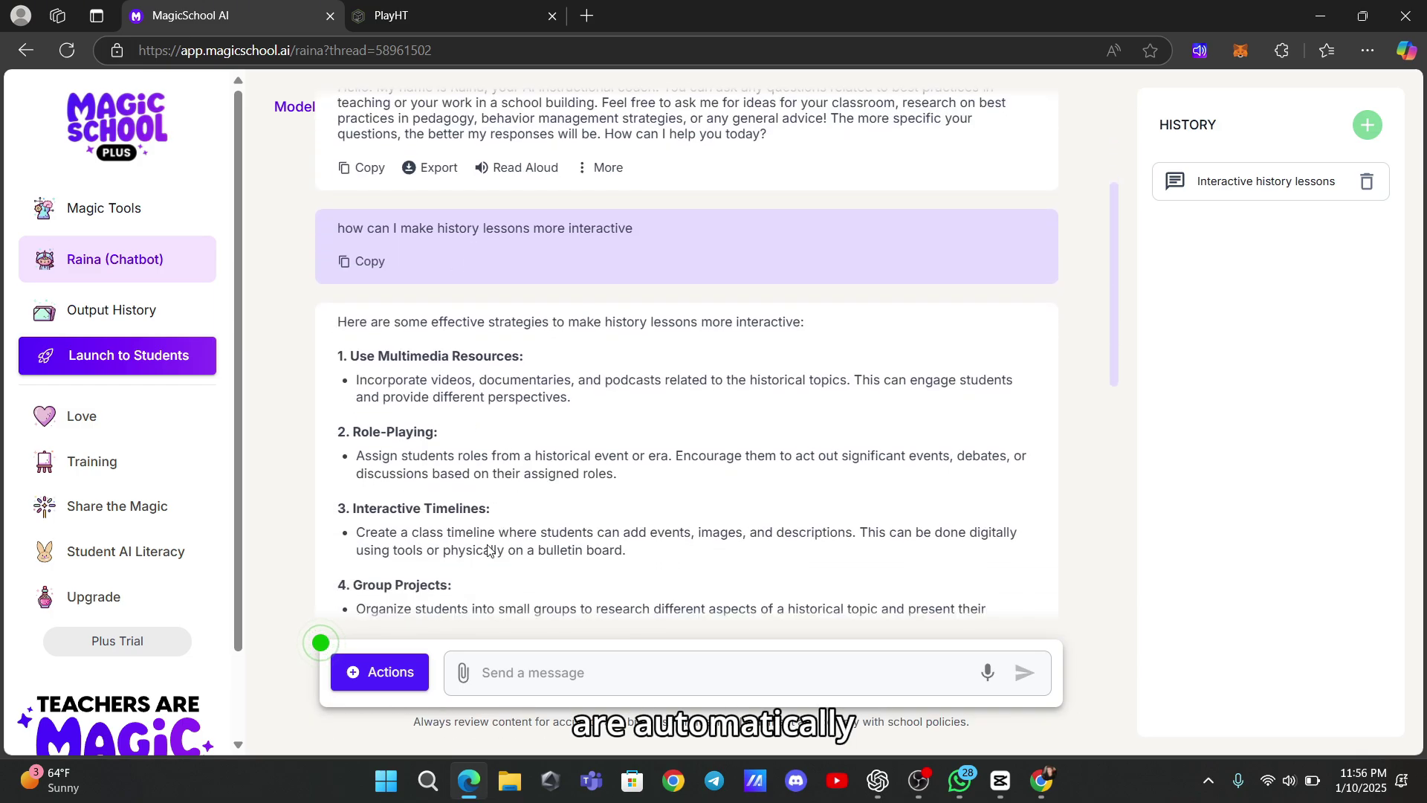
pyautogui.scroll(2, 476, 453)
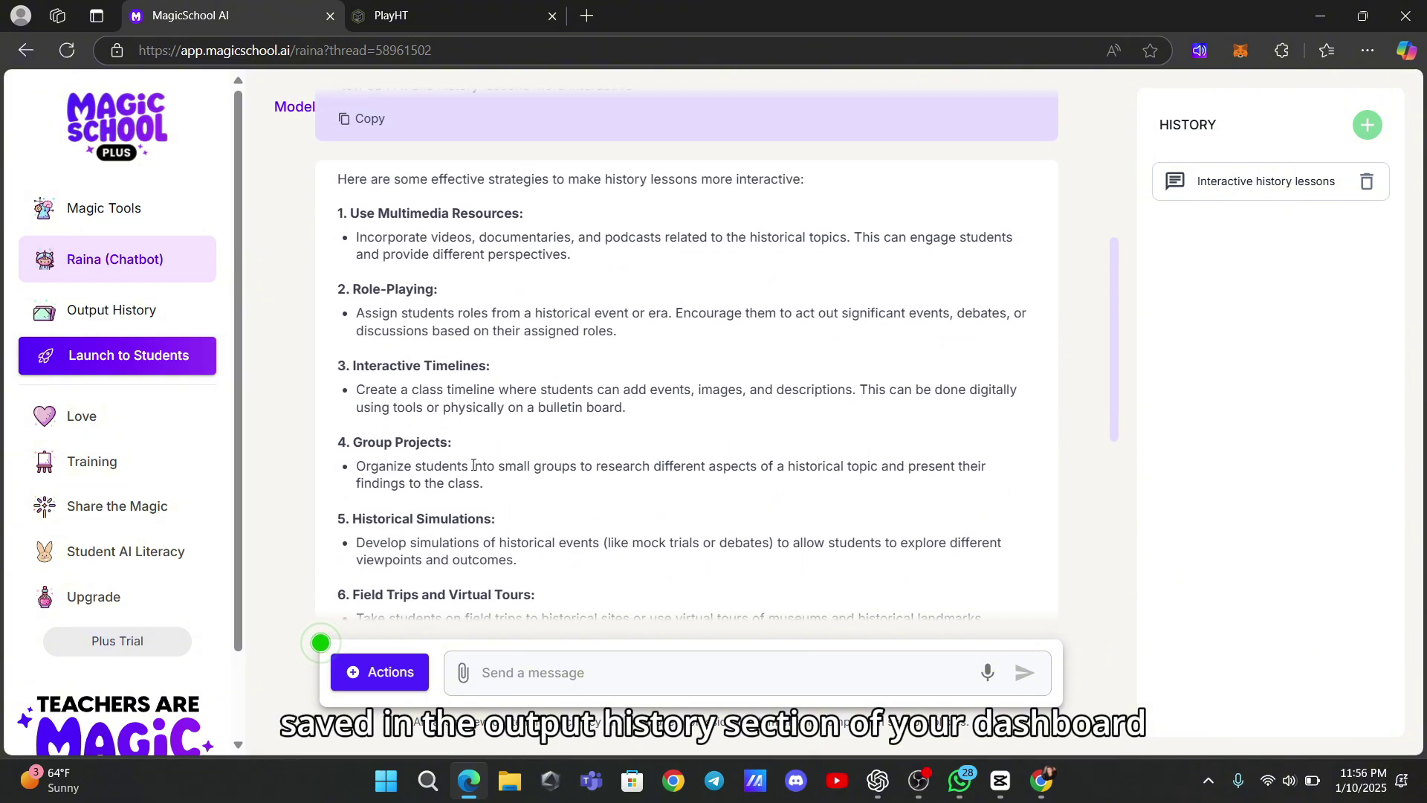
pyautogui.scroll(-4, 487, 427)
pyautogui.scroll(-1, 498, 402)
pyautogui.scroll(-3, 487, 526)
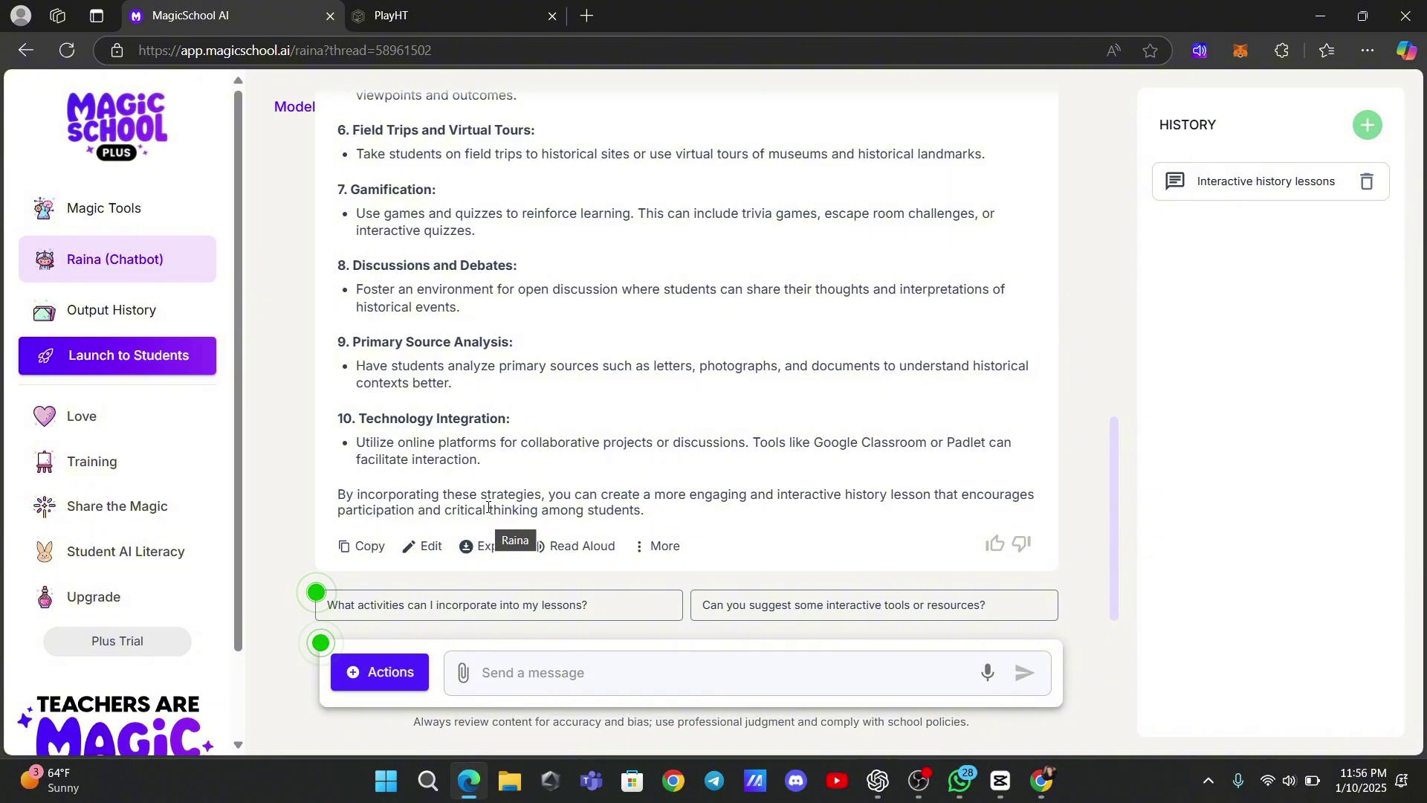
pyautogui.scroll(-2, 158, 585)
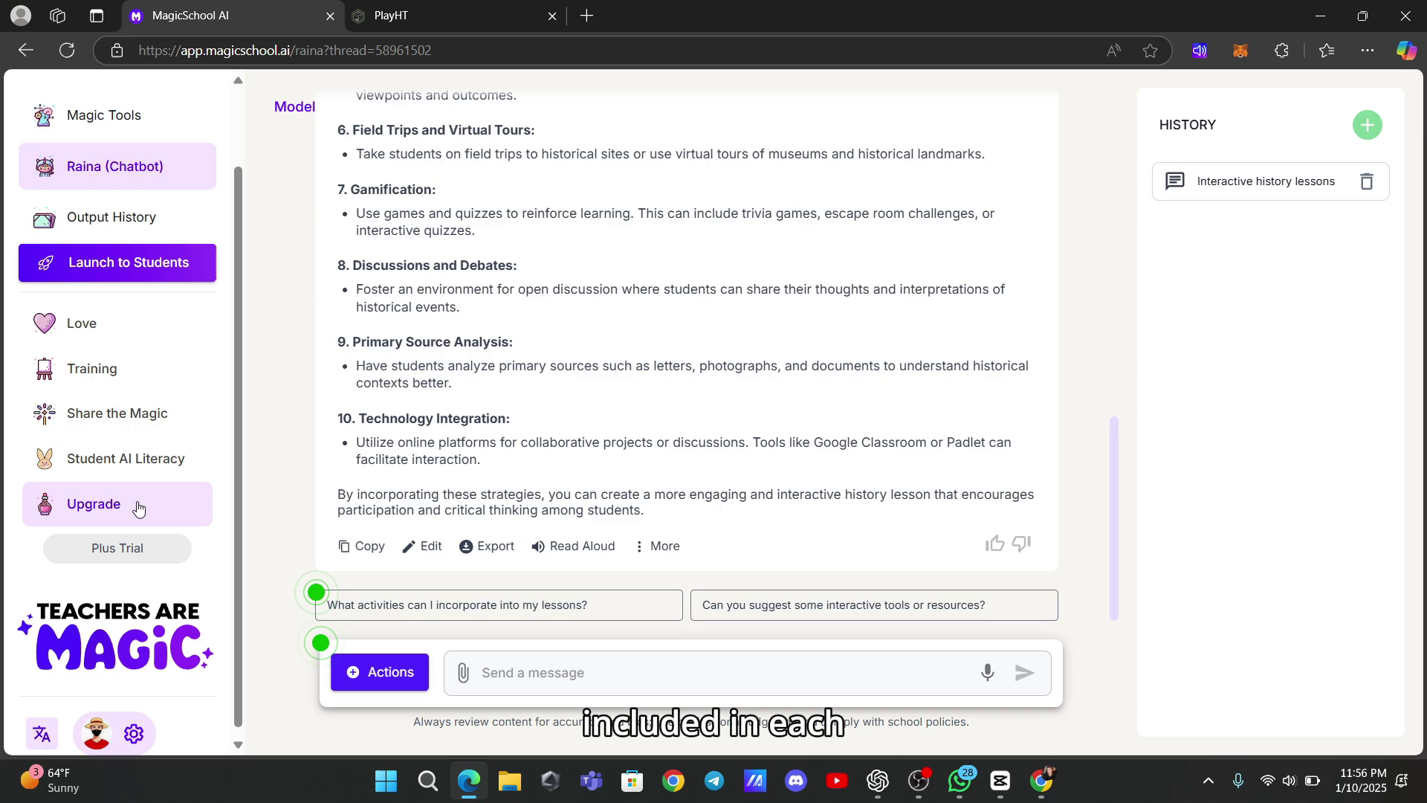
pyautogui.scroll(3, 689, 469)
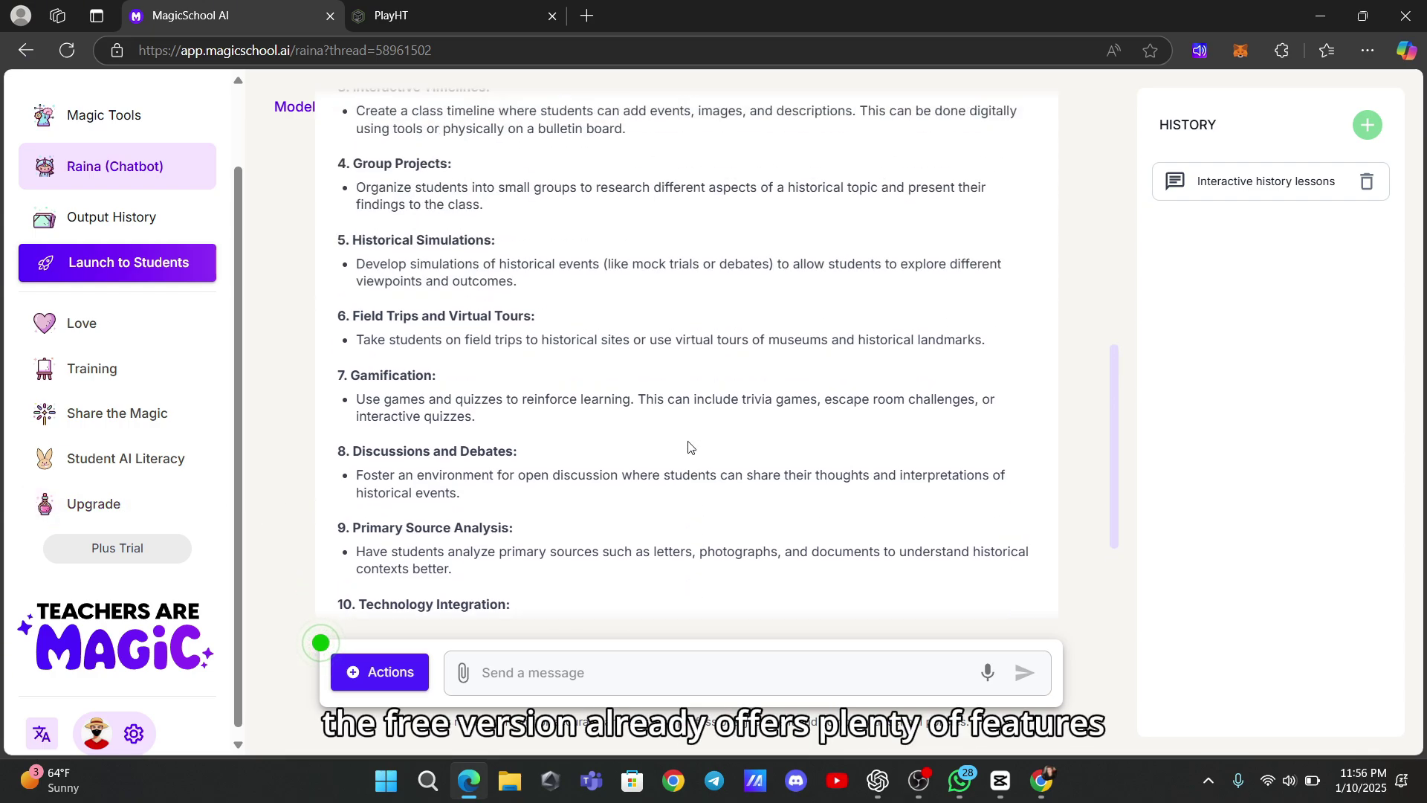
pyautogui.scroll(5, 690, 453)
pyautogui.scroll(2, 690, 445)
pyautogui.scroll(2, 688, 445)
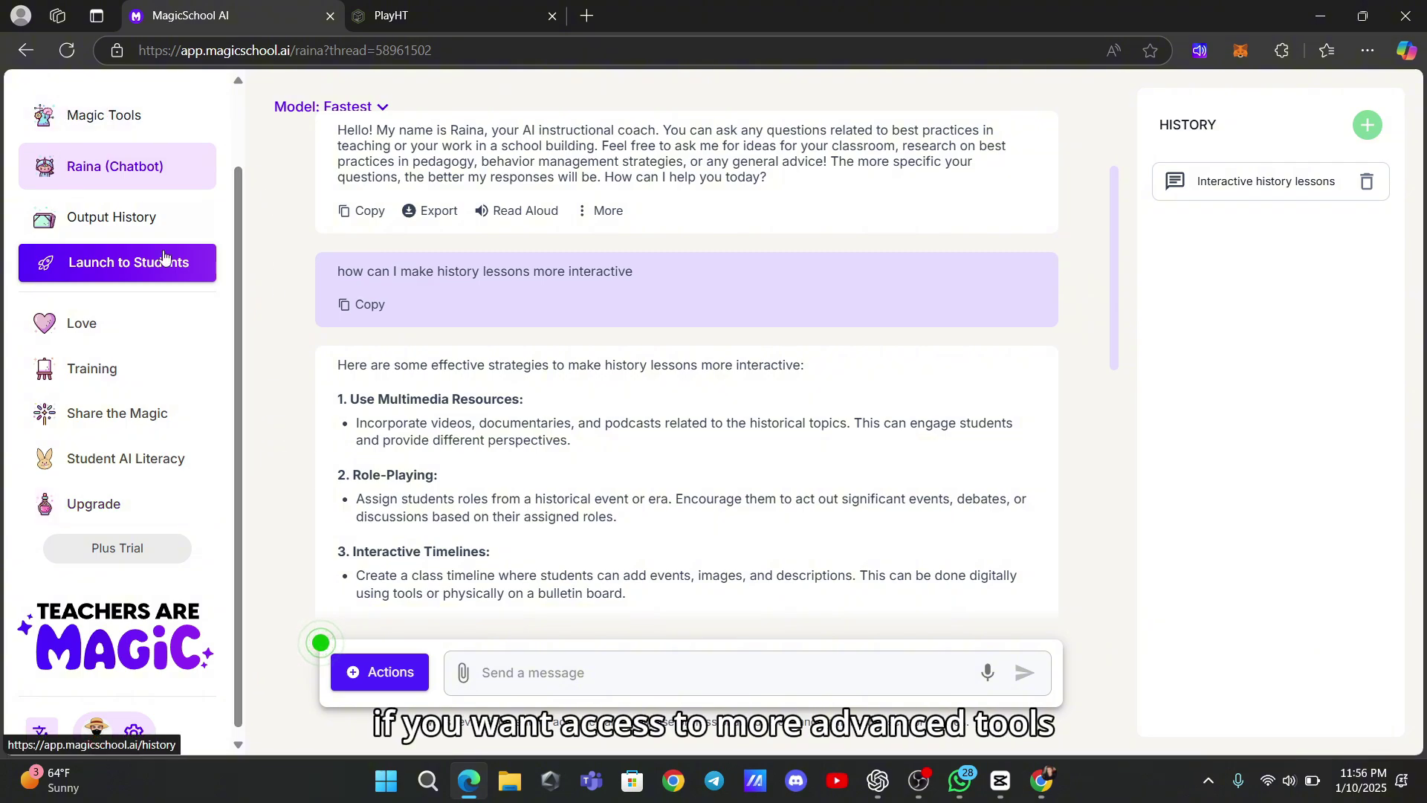
pyautogui.scroll(3, 310, 347)
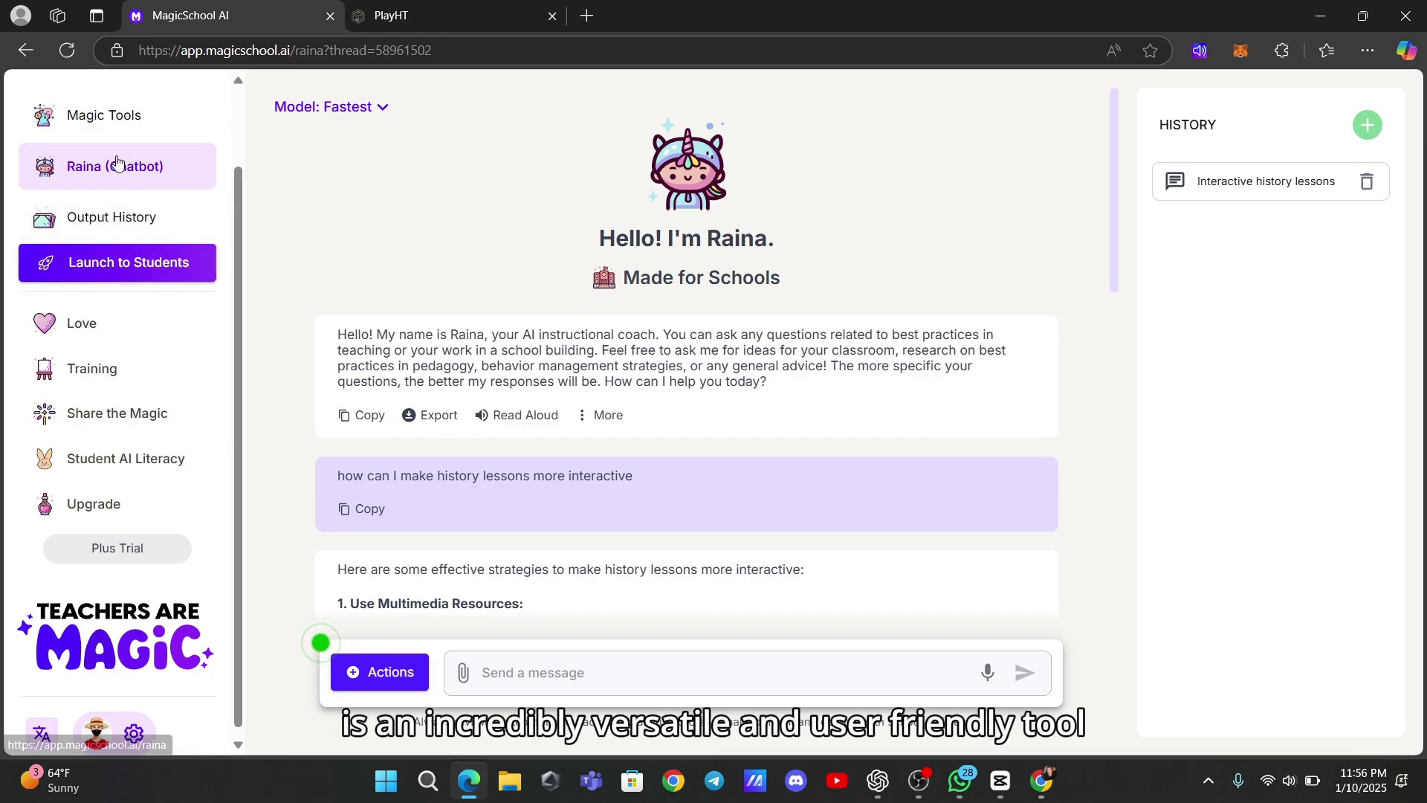
# Return to Magic Tools from the sidebar and scroll through the All Tools grid.
pyautogui.click(178, 136)
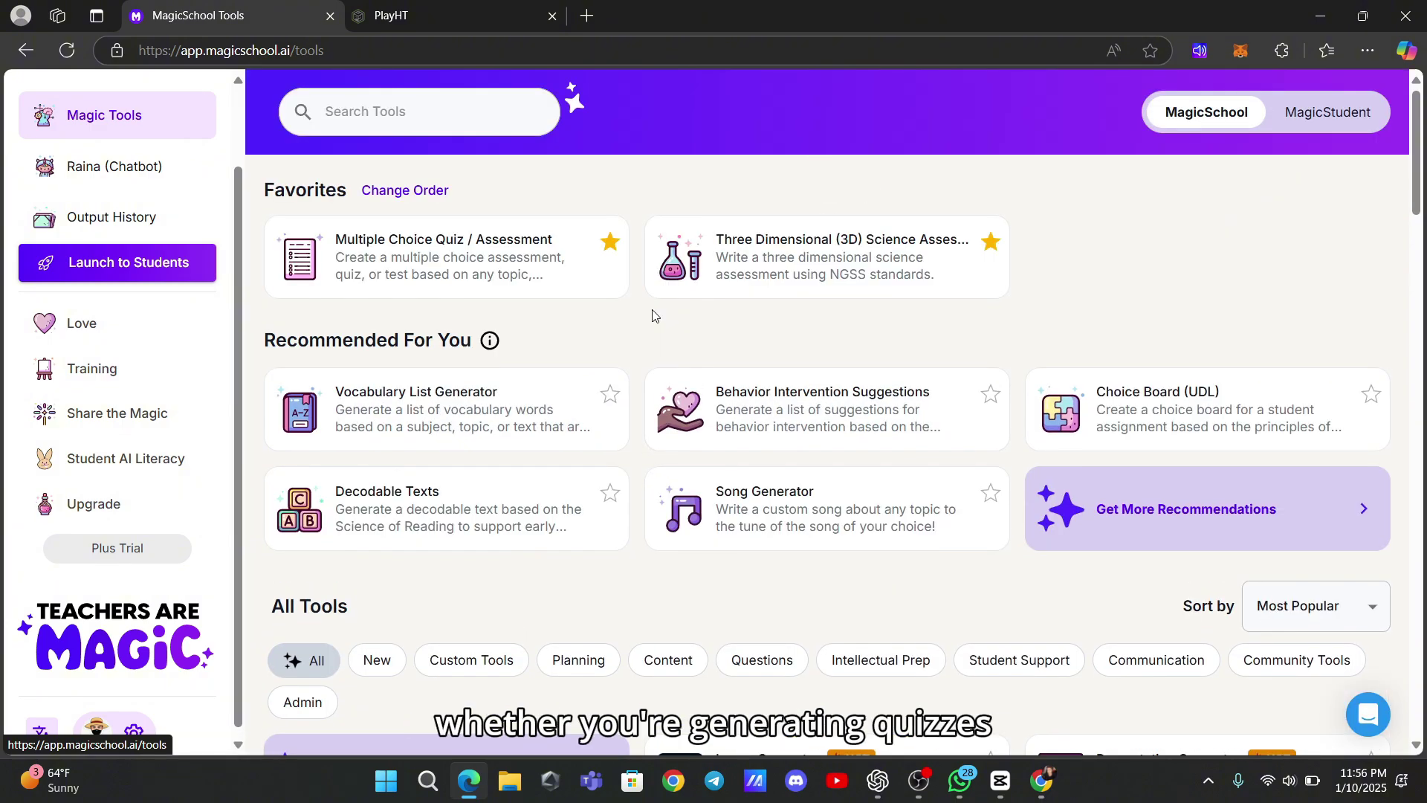
pyautogui.scroll(-3, 652, 315)
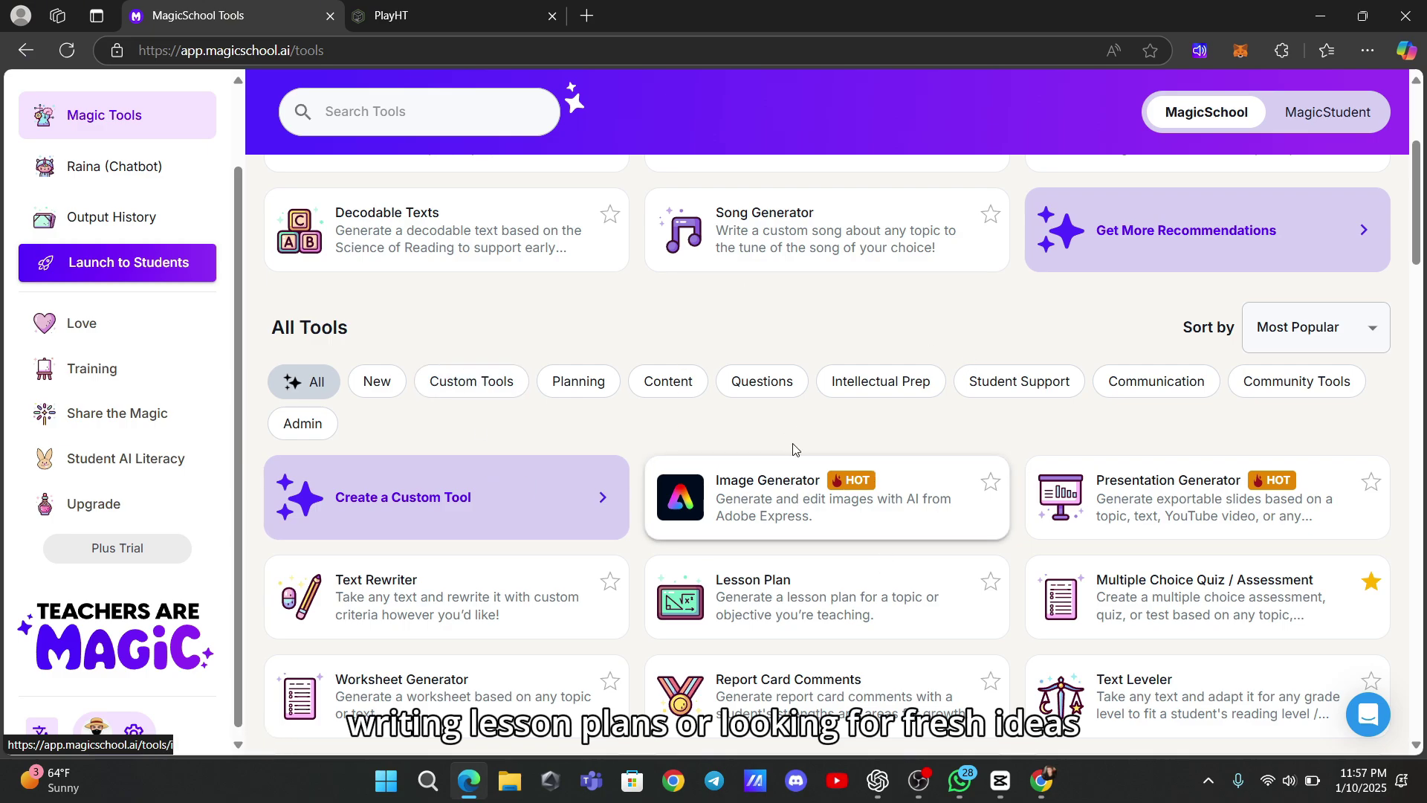
pyautogui.scroll(-3, 793, 425)
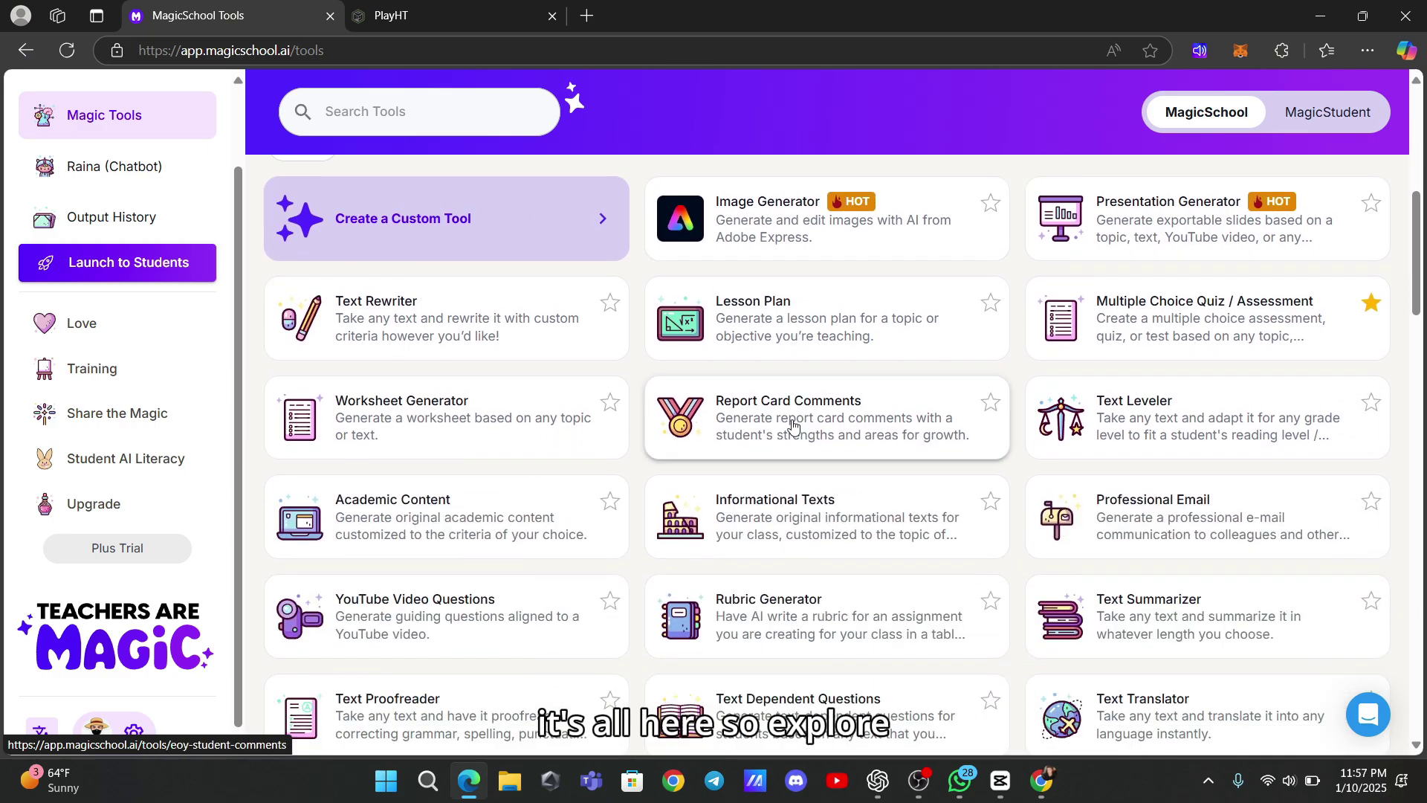